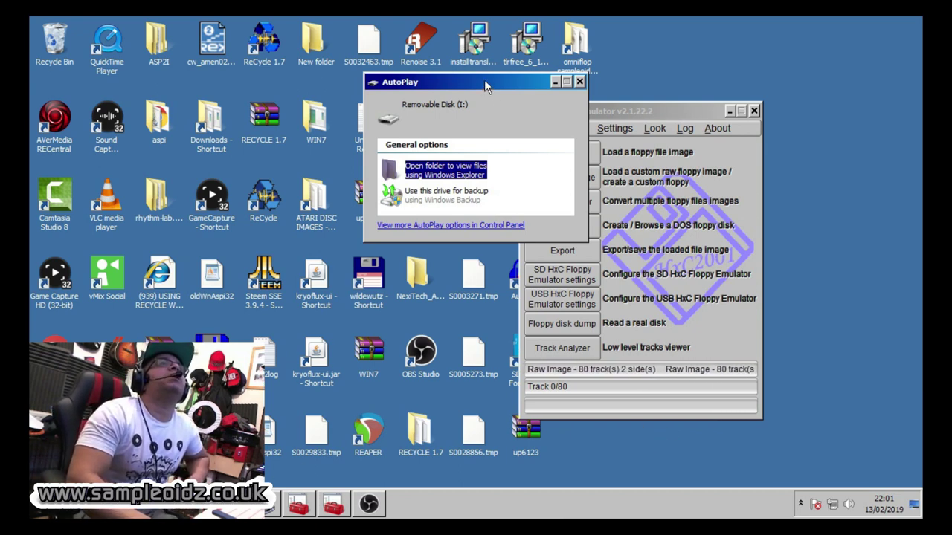
# Step: Move the AutoPlay and HxC Floppy Emulator windows out of the way
pyautogui.moveTo(484, 80); pyautogui.dragTo(338, 119)
pyautogui.moveTo(571, 111); pyautogui.dragTo(505, 132)
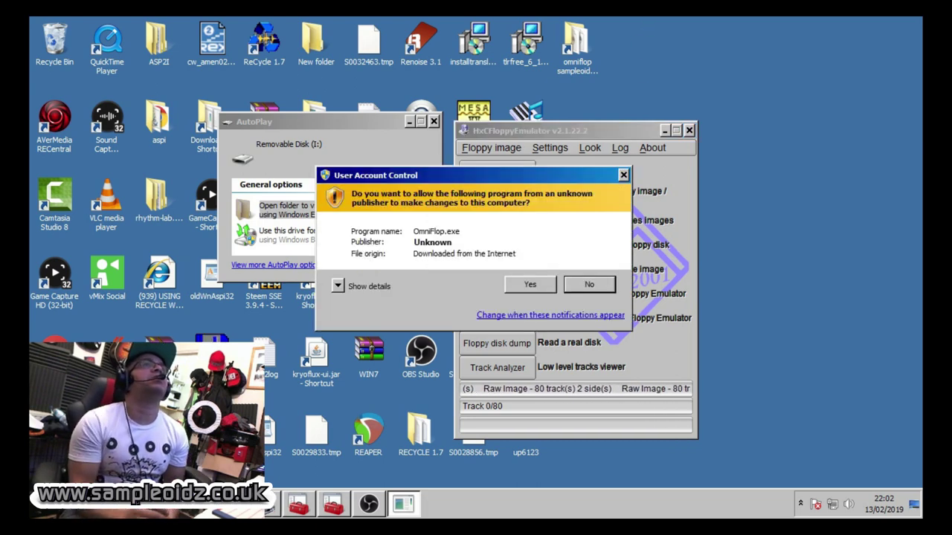
# Step: Allow OmniFlop.exe to run, then shift the OmniFlop Wizard aside and back over the emulator
pyautogui.click(530, 284)
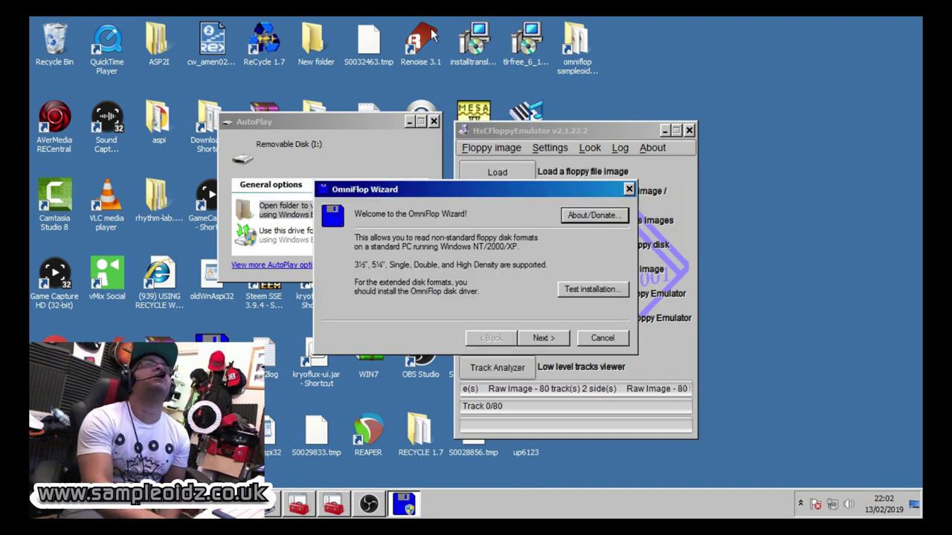
pyautogui.moveTo(451, 189); pyautogui.dragTo(204, 277)
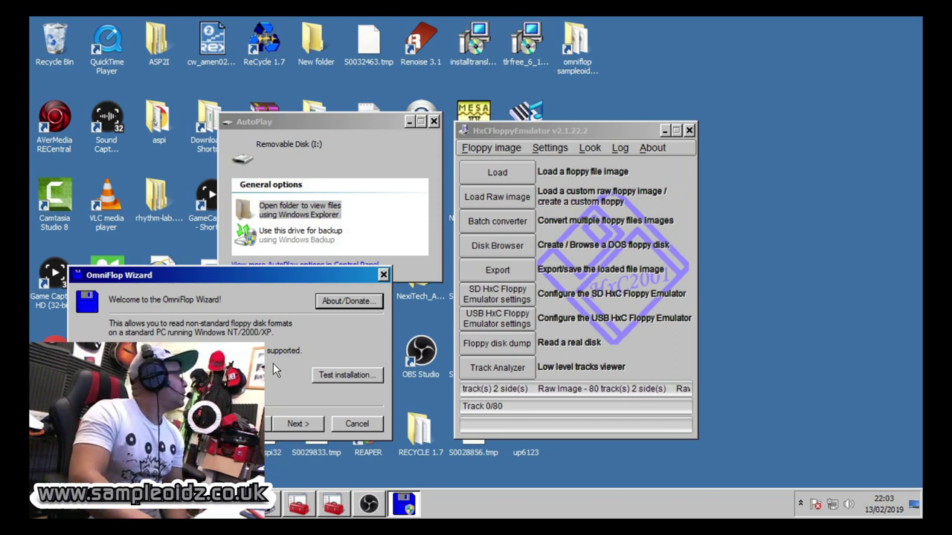
pyautogui.moveTo(198, 277); pyautogui.dragTo(608, 85)
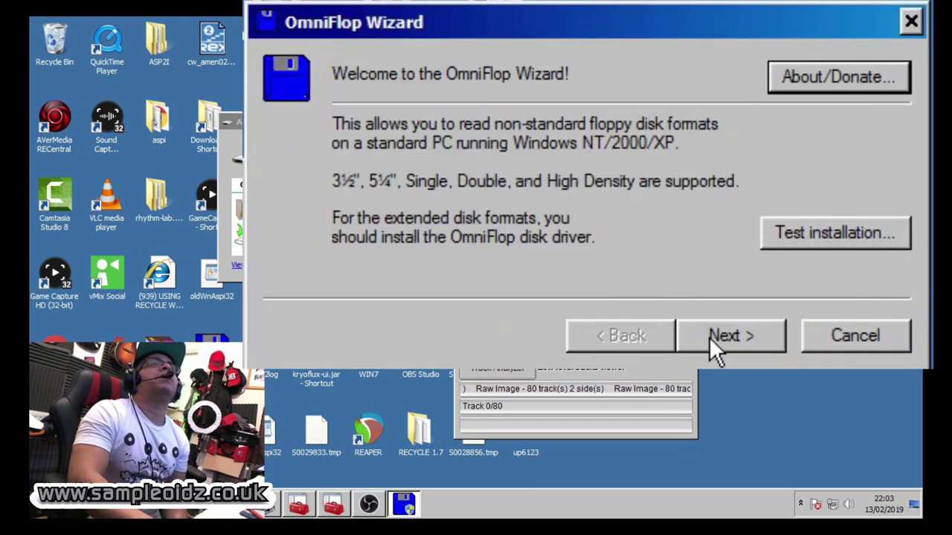
# Step: Advance the wizard past Welcome with Read disk selected, using Floppy Disk Drive A:
pyautogui.click(708, 337)
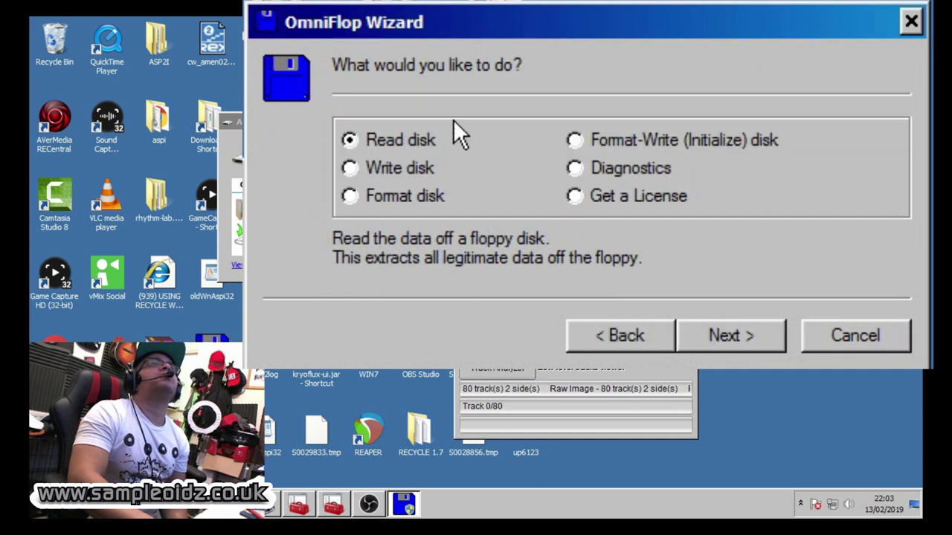
pyautogui.click(710, 334)
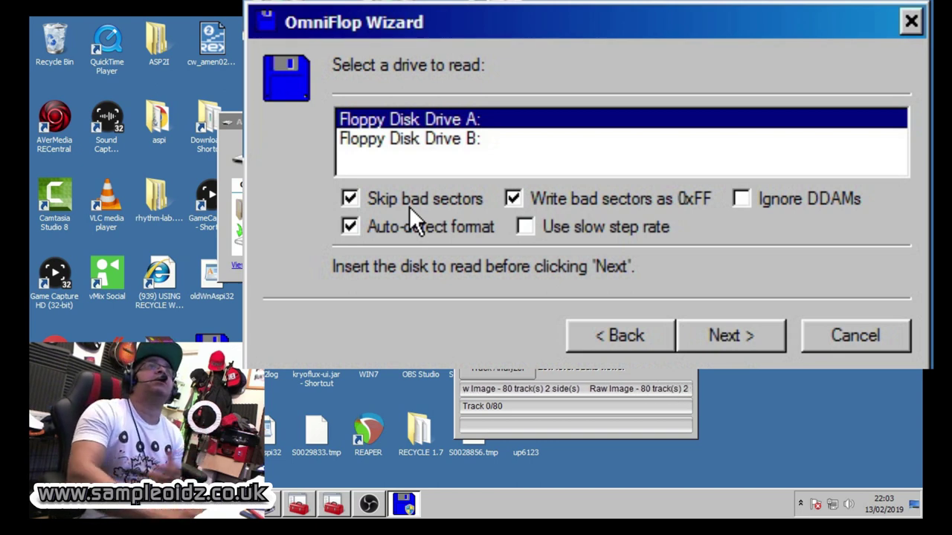
pyautogui.click(731, 334)
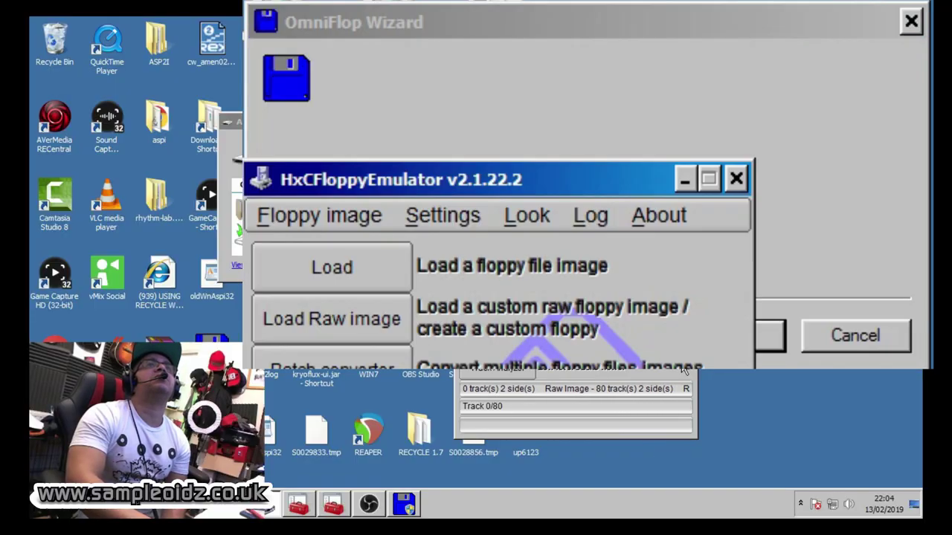
# Step: Rearrange the HxC and wizard windows while drive A is read, until formats are listed
pyautogui.moveTo(501, 131); pyautogui.dragTo(651, 104)
pyautogui.moveTo(512, 54); pyautogui.dragTo(292, 111)
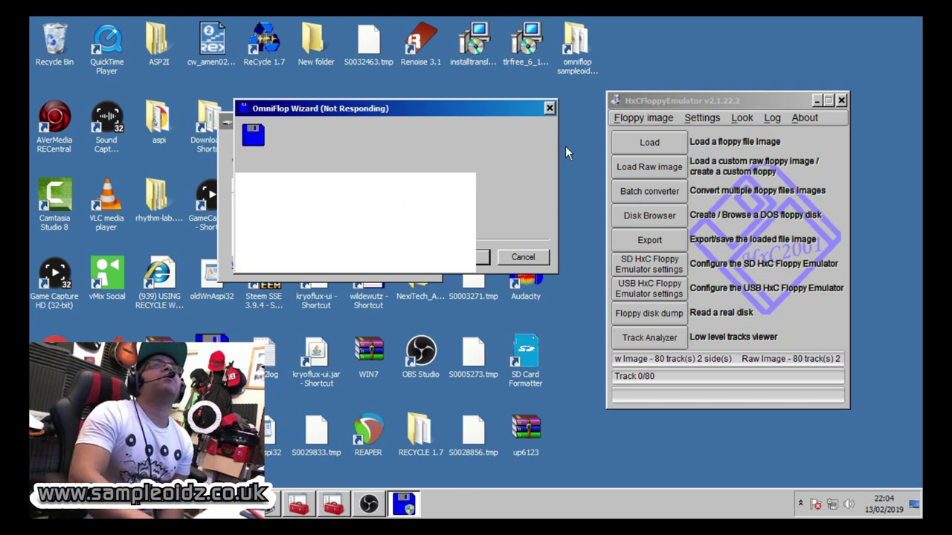
pyautogui.moveTo(678, 102); pyautogui.dragTo(660, 165)
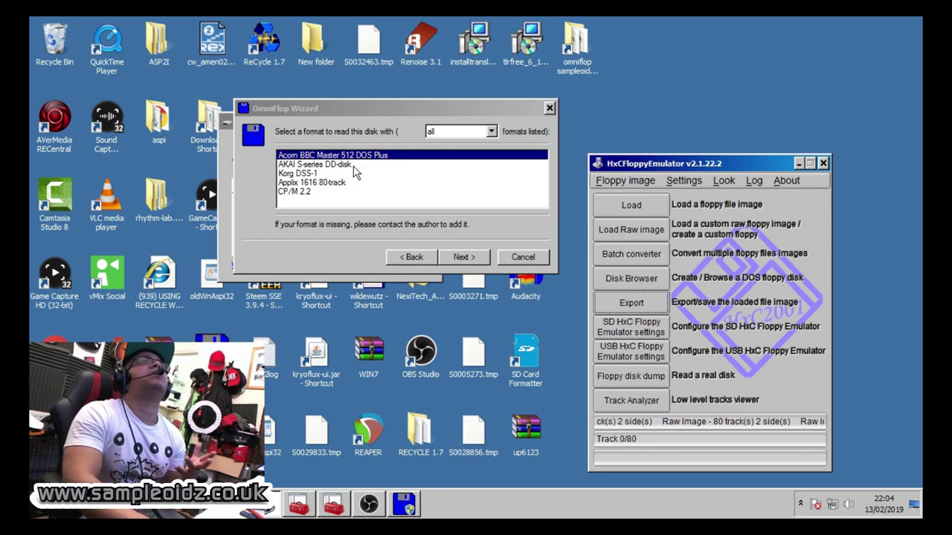
# Step: Choose the AKAI S-series DD-disk format and continue to the image file page
pyautogui.click(354, 166)
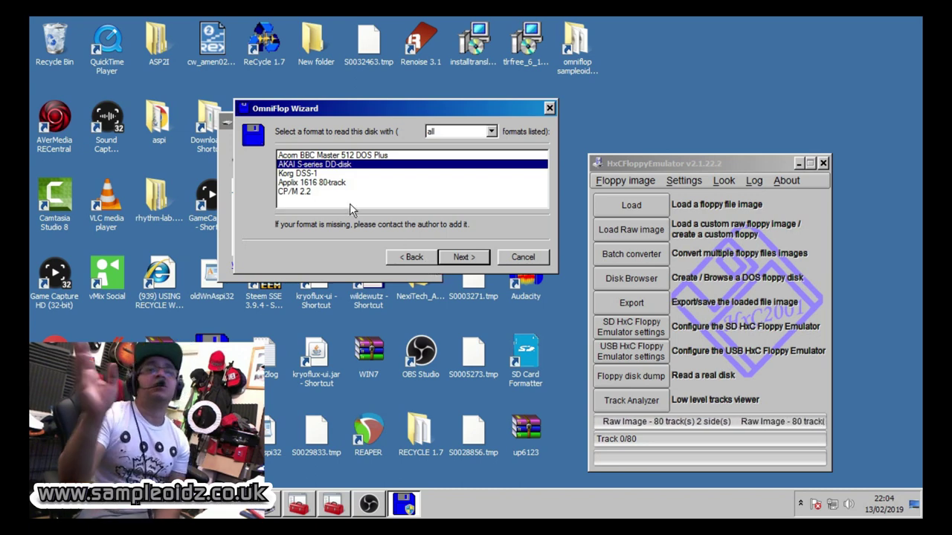
pyautogui.click(466, 257)
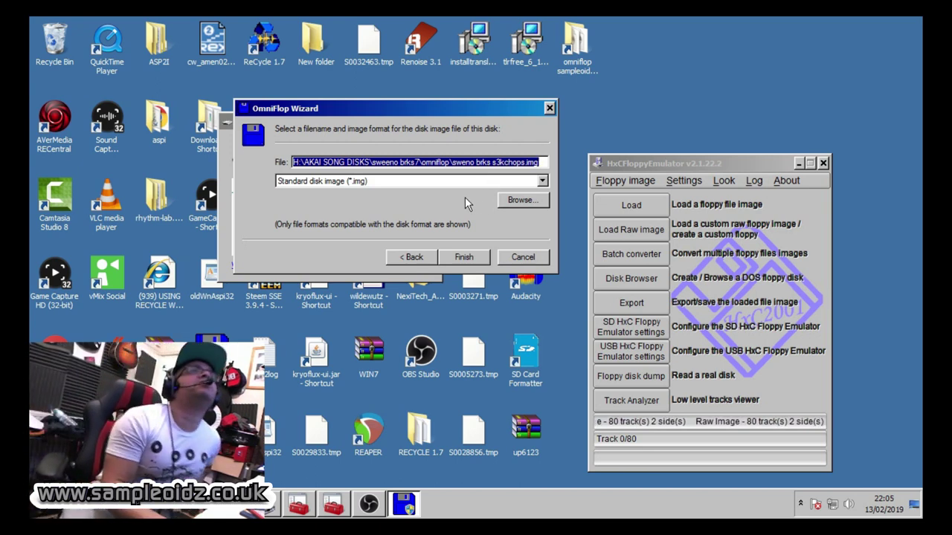
# Step: Browse for the image save location, going up to the AKAI SONG DISKS folder
pyautogui.click(453, 162)
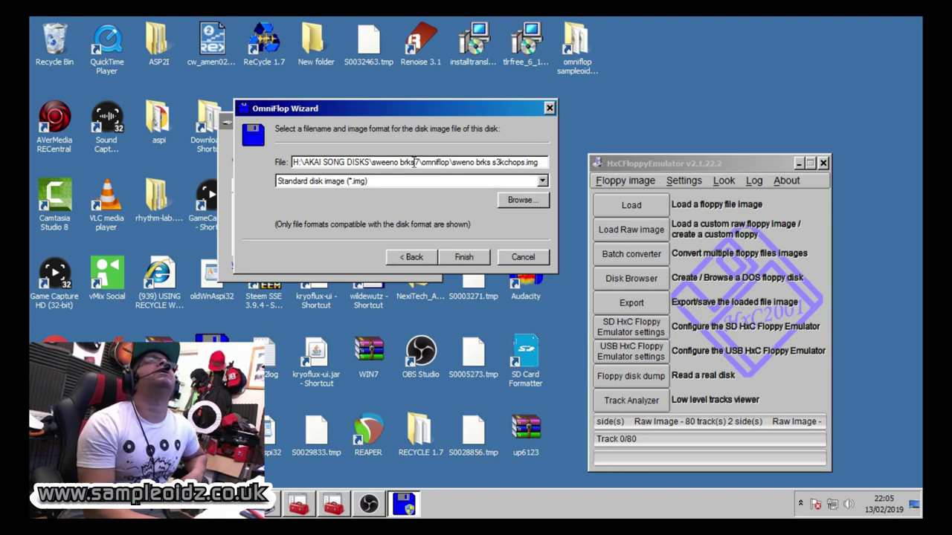
pyautogui.click(519, 200)
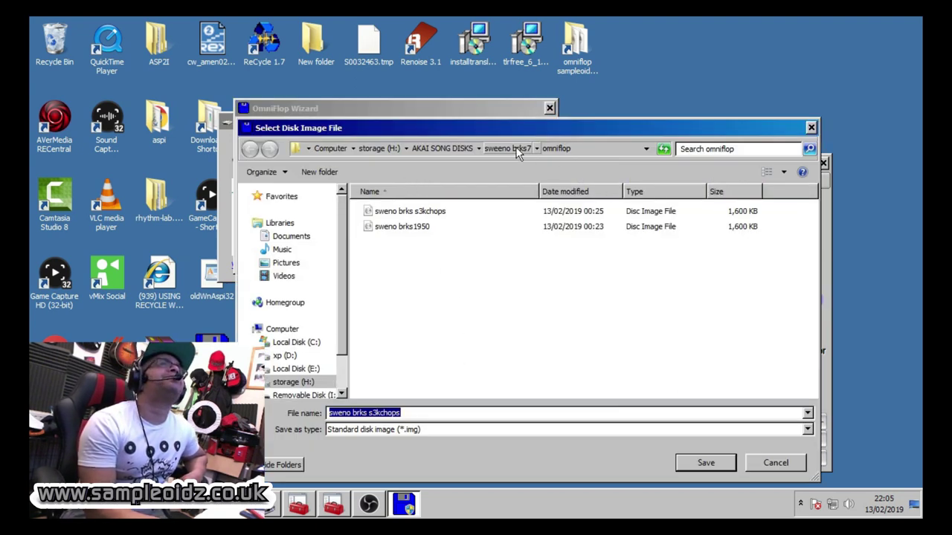
pyautogui.click(513, 148)
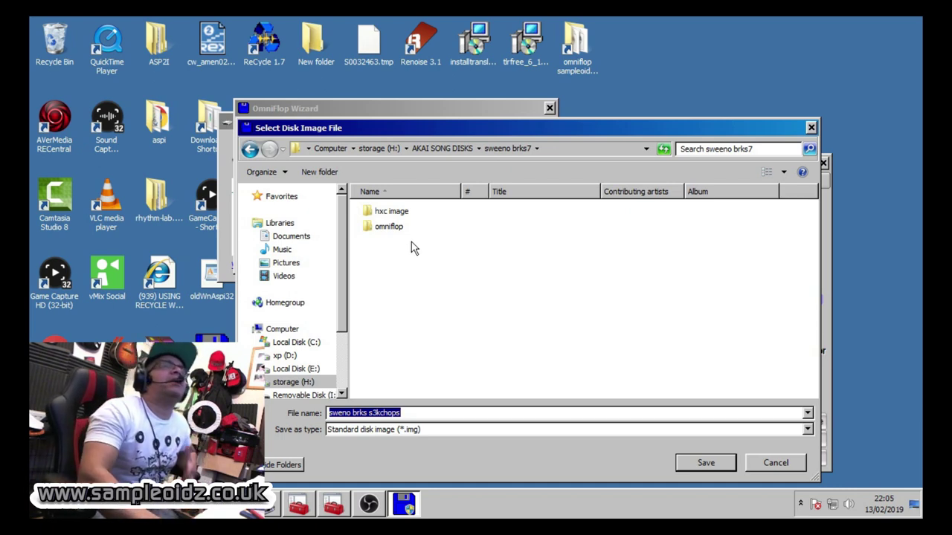
pyautogui.click(437, 149)
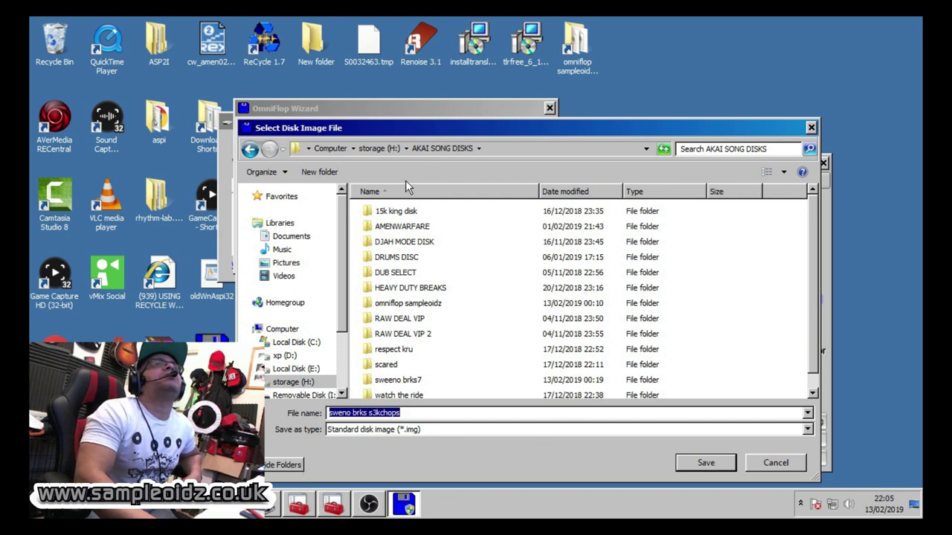
# Step: Create a new folder named 'akai snatch disk 950' and open it
pyautogui.click(331, 172)
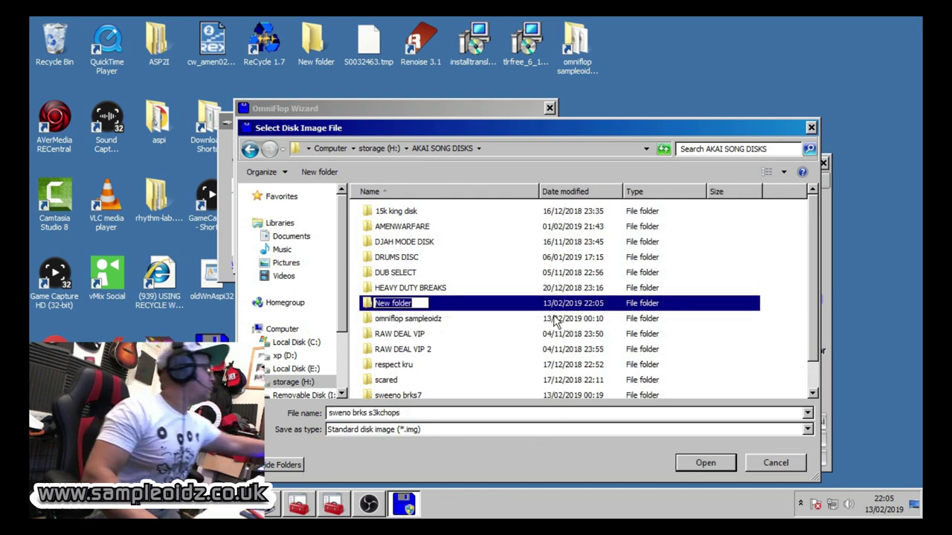
pyautogui.write('aka')
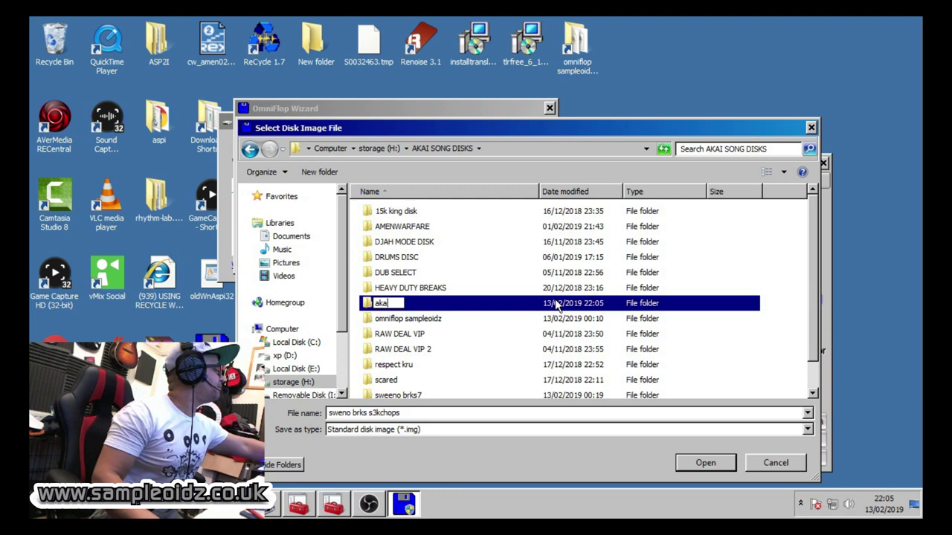
pyautogui.write('i sna')
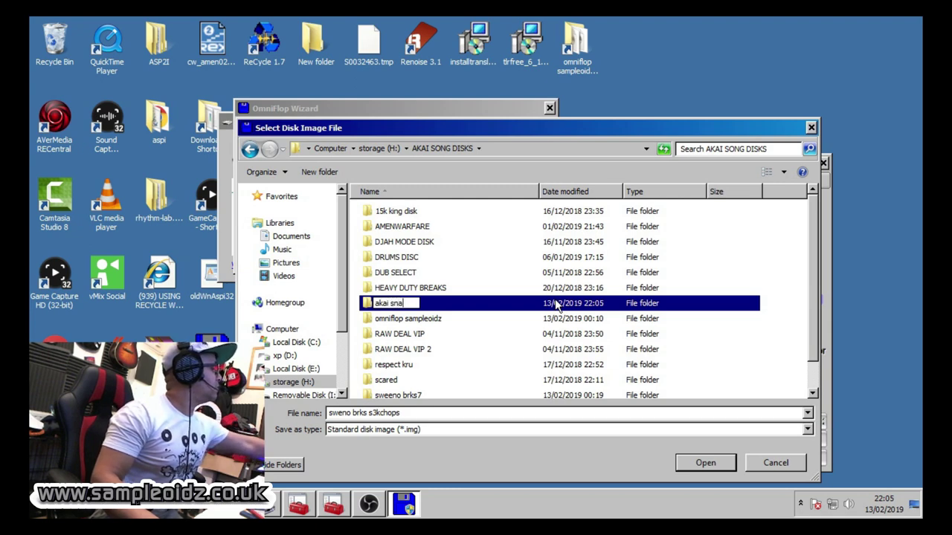
pyautogui.write('tch di')
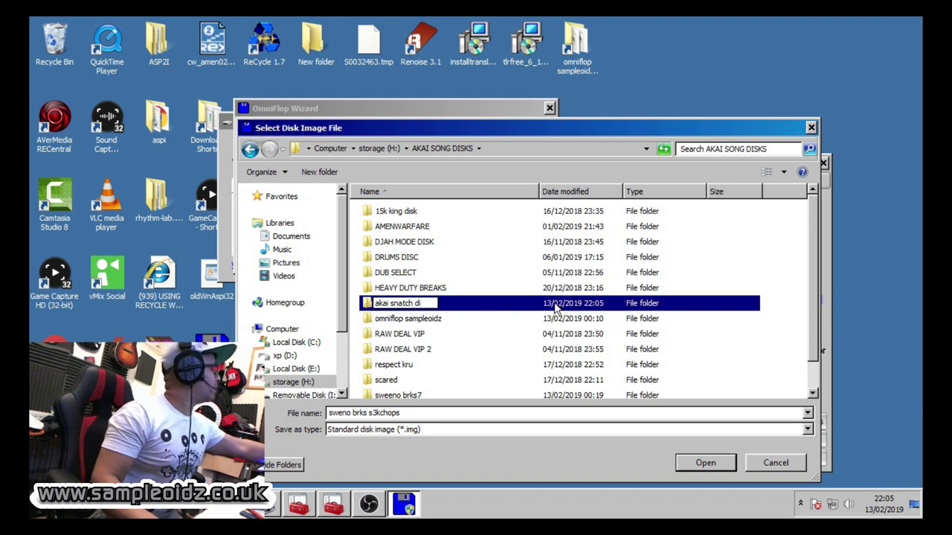
pyautogui.write('sk 9')
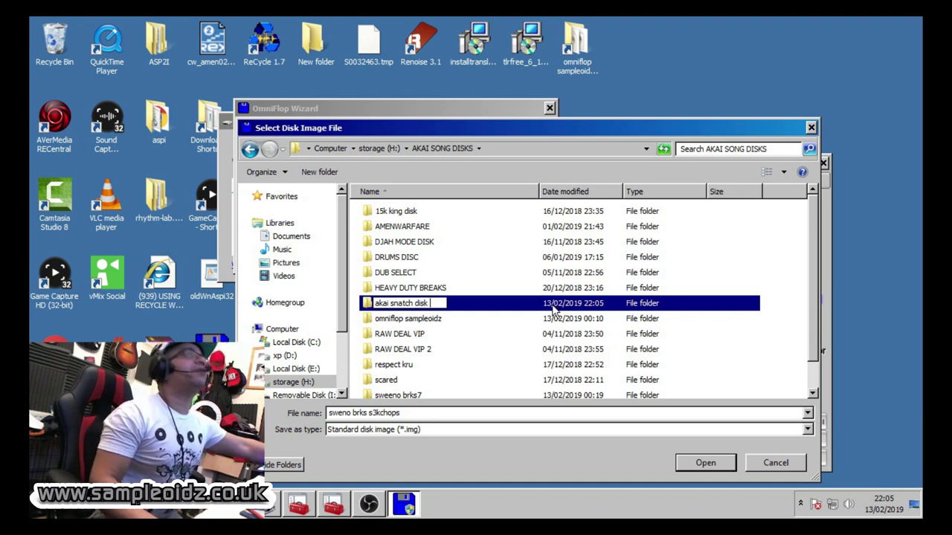
pyautogui.write('50')
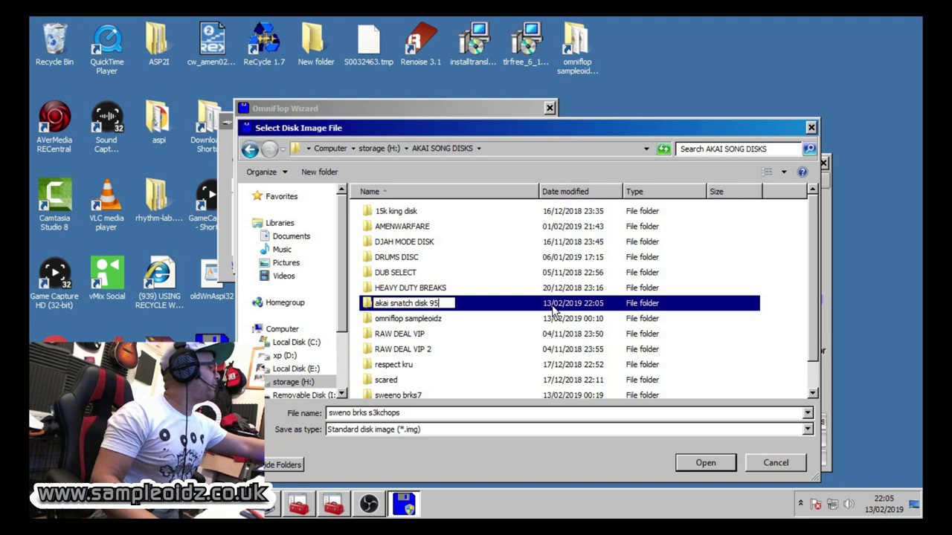
pyautogui.click(490, 318)
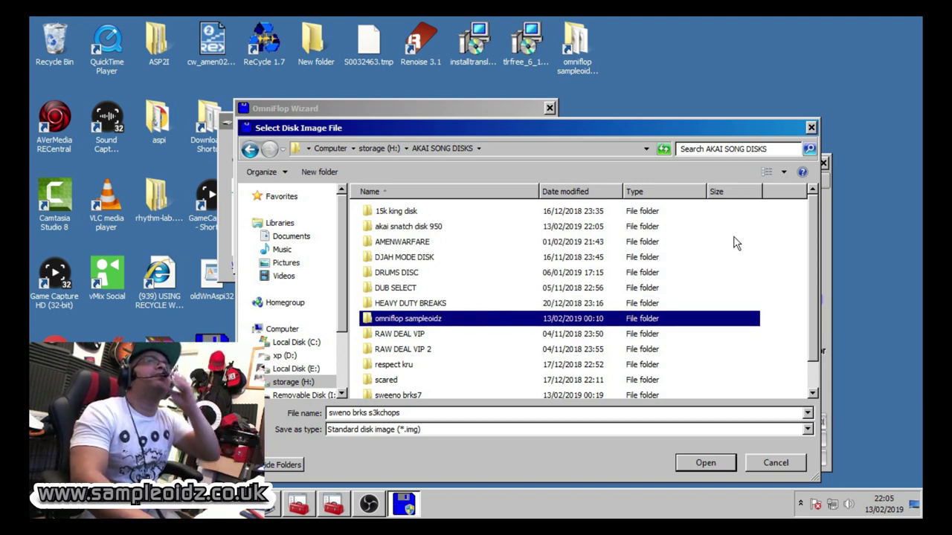
pyautogui.scroll(-2, 814, 246)
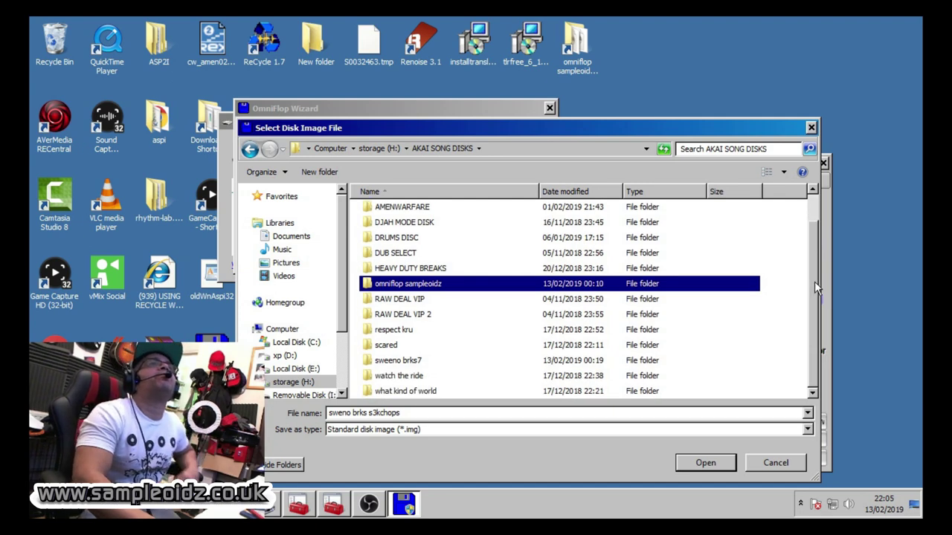
pyautogui.scroll(2, 814, 227)
pyautogui.click(440, 229)
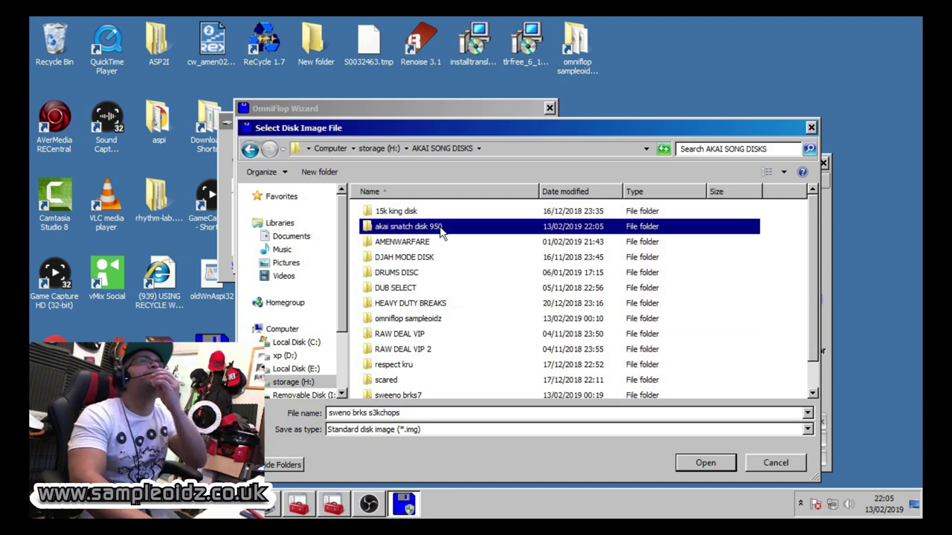
pyautogui.doubleClick(441, 228)
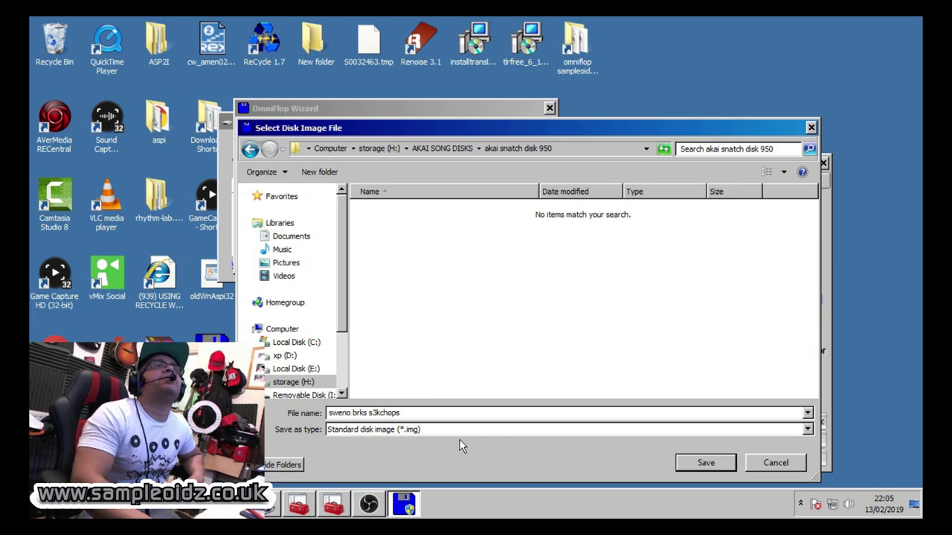
# Step: Name the image 'akai breaks snatch' and view the available Save as type formats
pyautogui.click(425, 411)
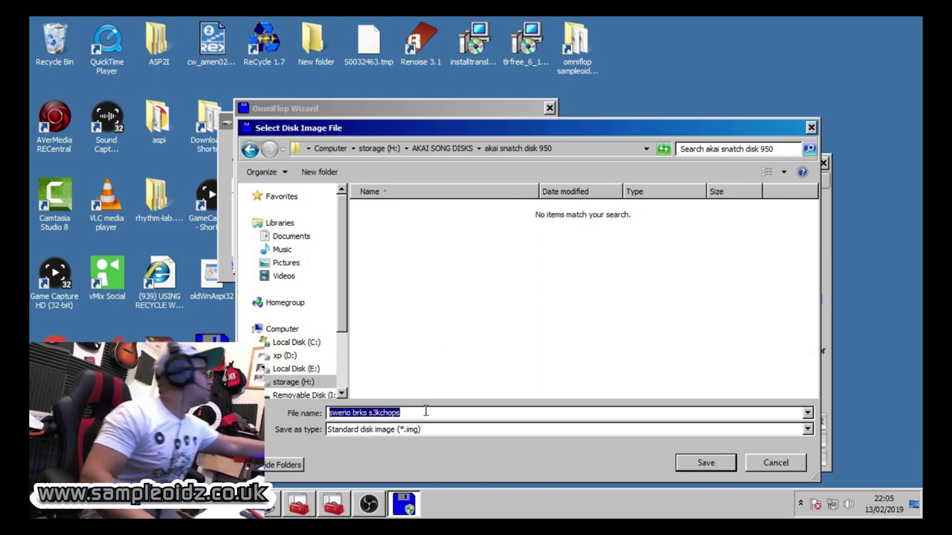
pyautogui.write('akai breaks s')
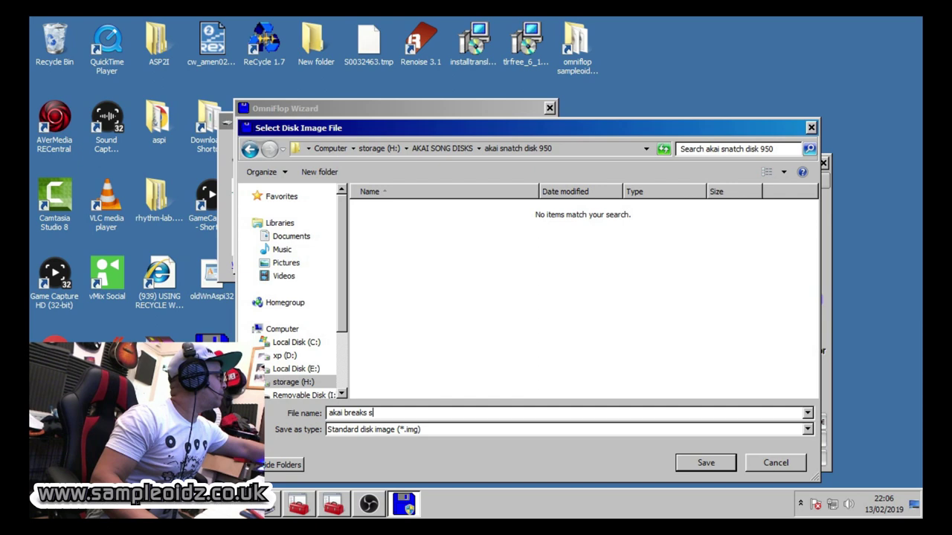
pyautogui.write('natch')
pyautogui.click(809, 432)
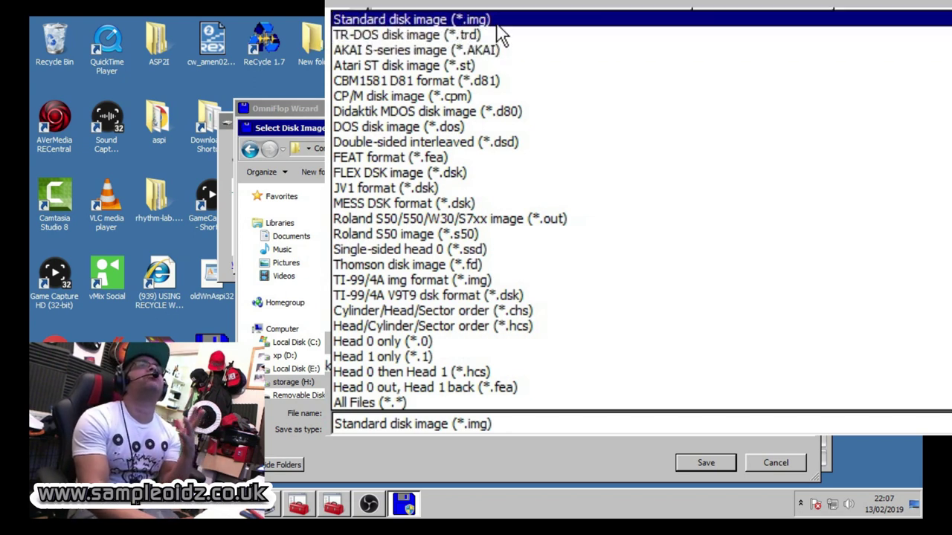
# Step: Keep Standard disk image (*.img), save, and finish the wizard to read the floppy
pyautogui.click(497, 23)
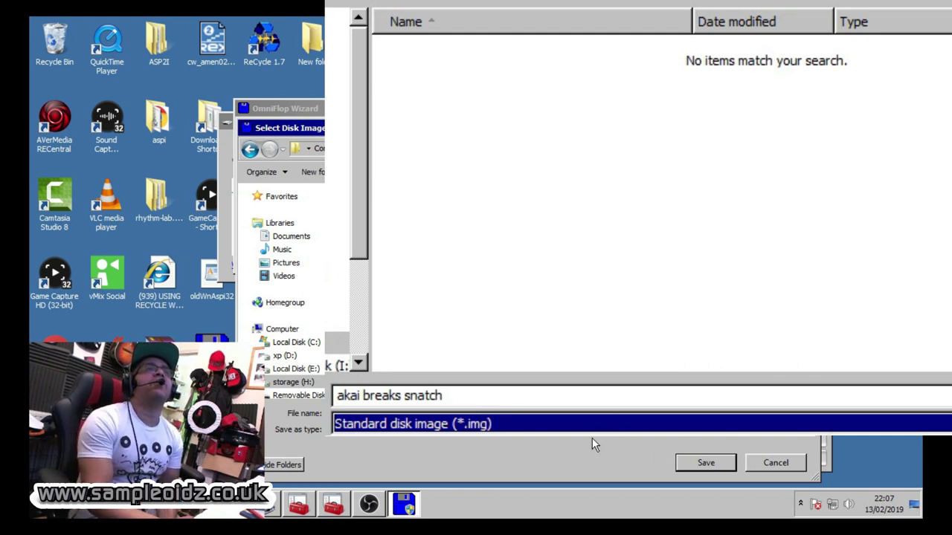
pyautogui.click(704, 464)
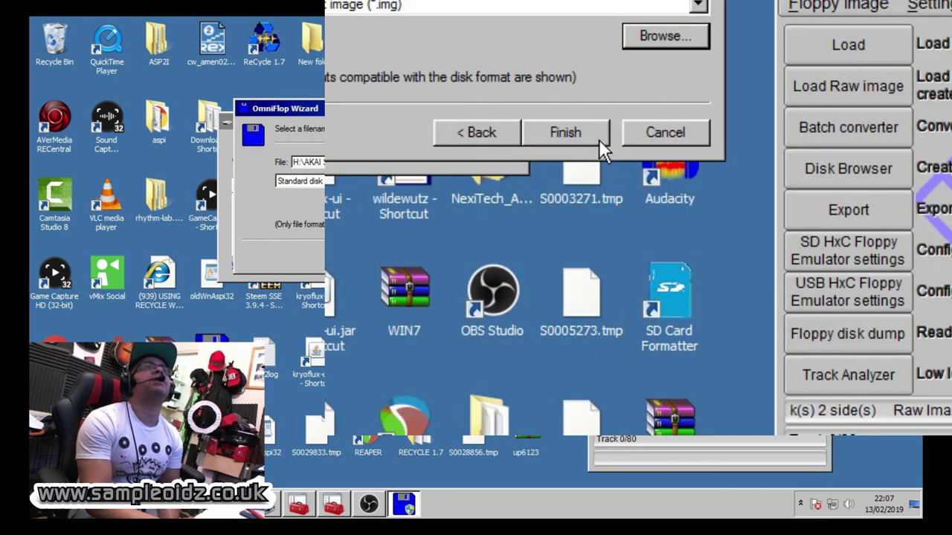
pyautogui.click(579, 139)
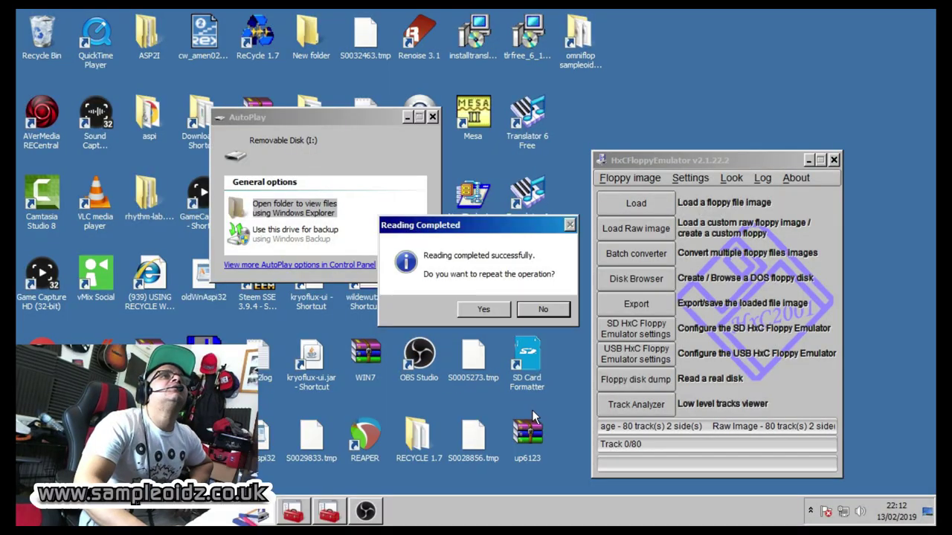
pyautogui.moveTo(487, 225); pyautogui.dragTo(368, 302)
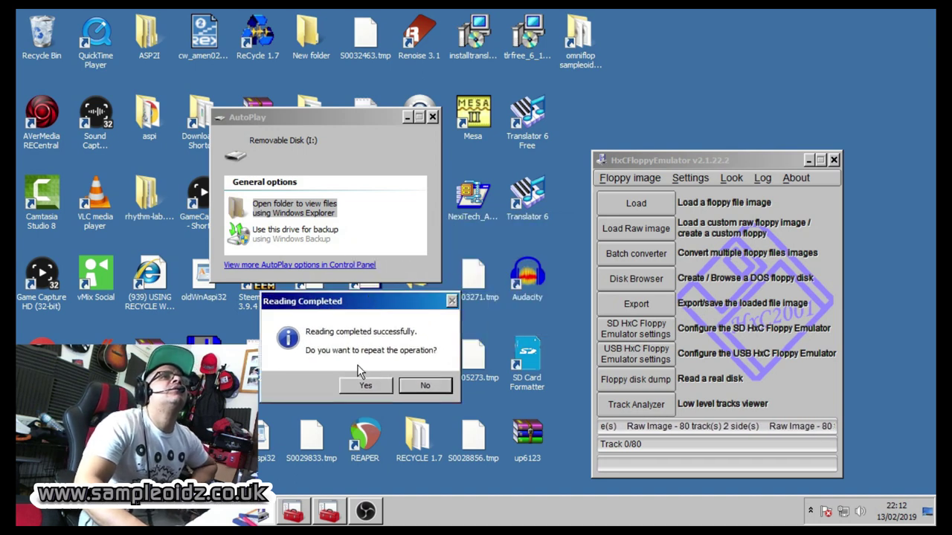
# Step: Decline a repeat read, move the wizard down, and bring the HxC window up
pyautogui.click(423, 387)
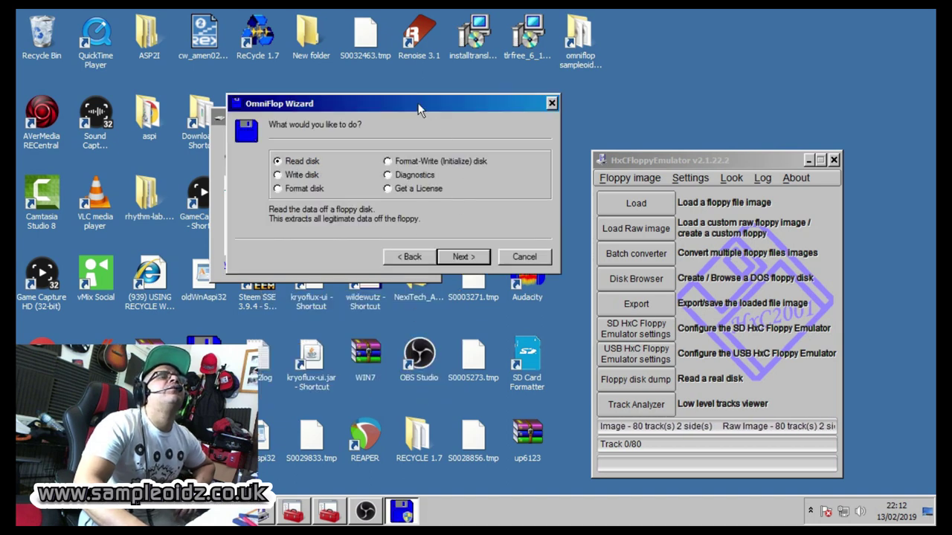
pyautogui.moveTo(419, 110); pyautogui.dragTo(472, 294)
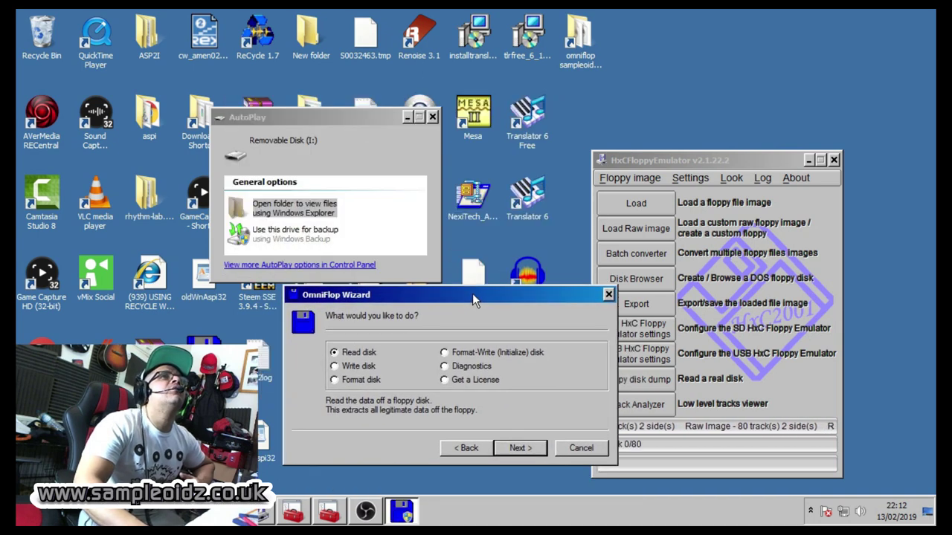
pyautogui.click(434, 119)
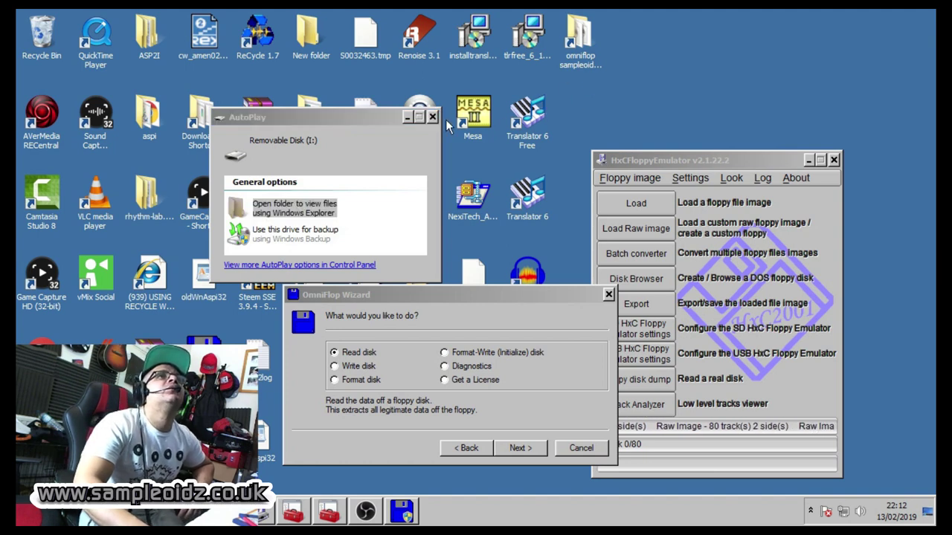
pyautogui.moveTo(675, 159); pyautogui.dragTo(689, 61)
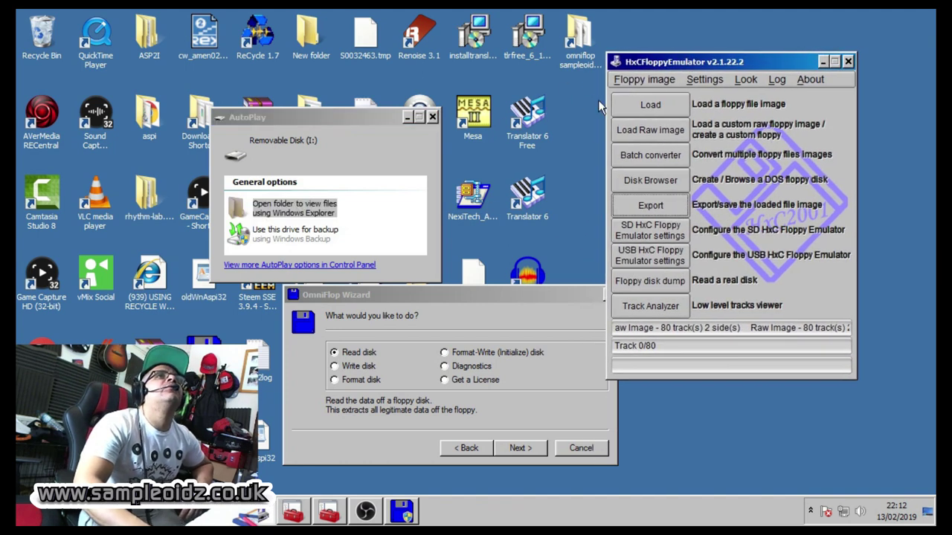
# Step: Set up a raw image load with the Akai S3000 3"5 HD Floppy Disk layout
pyautogui.click(650, 130)
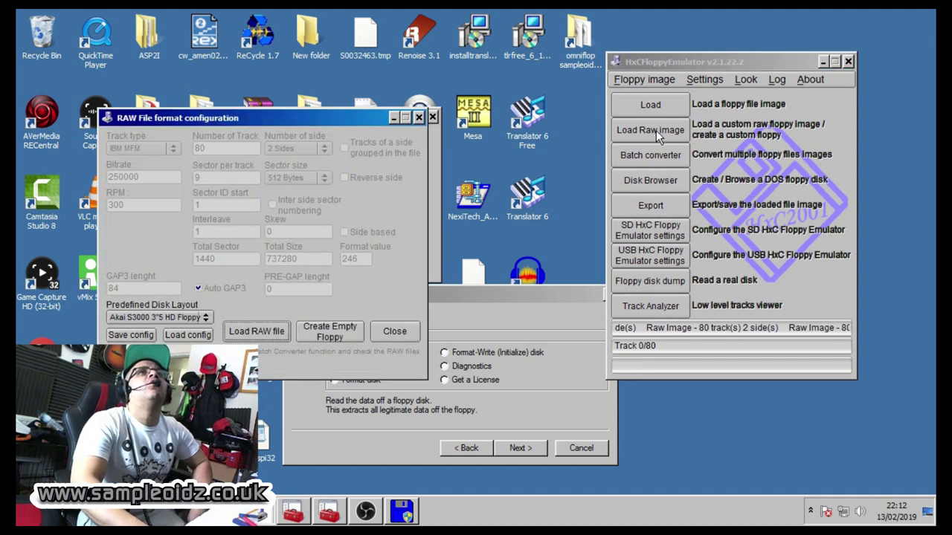
pyautogui.click(145, 315)
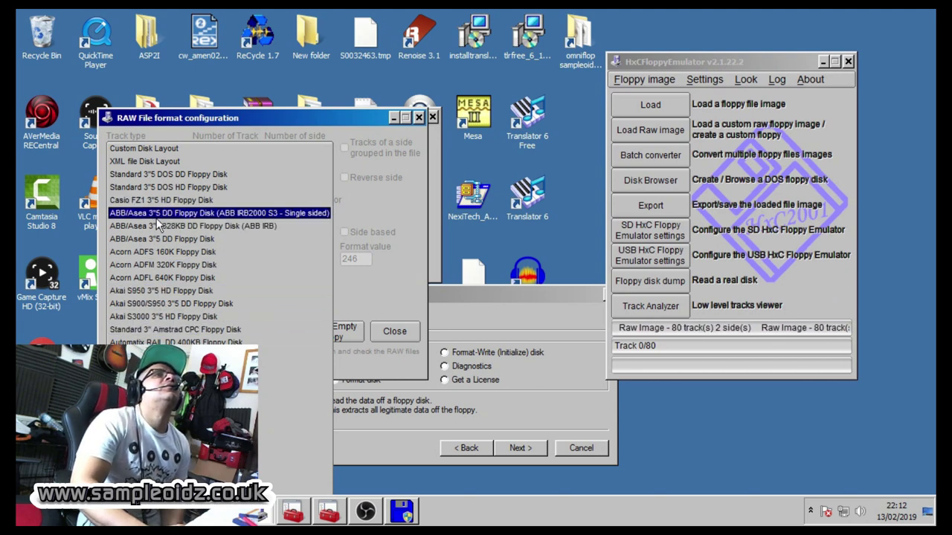
pyautogui.click(249, 124)
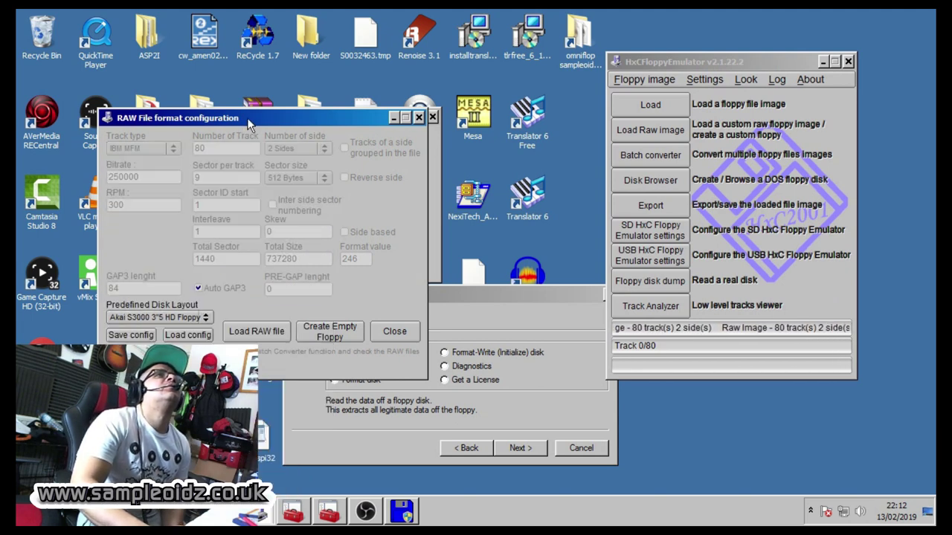
pyautogui.click(159, 317)
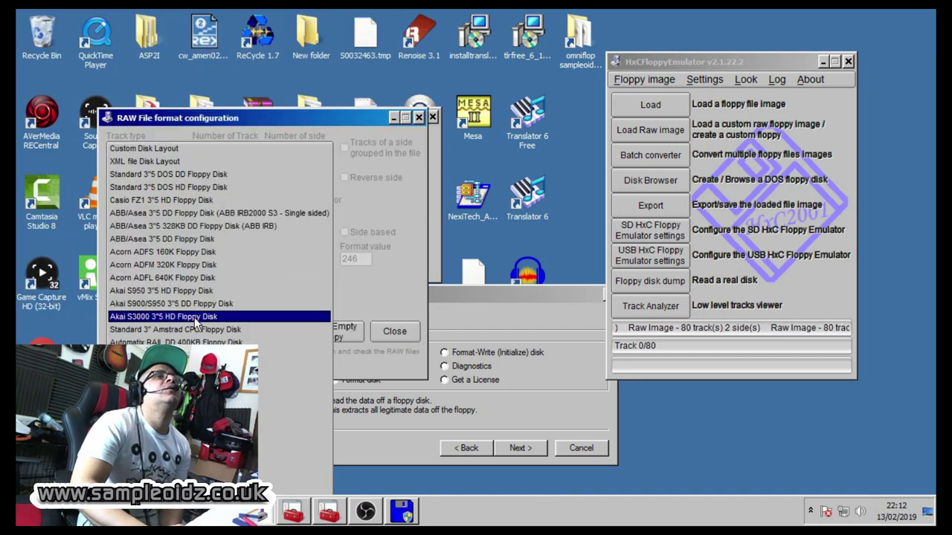
pyautogui.click(196, 320)
pyautogui.click(257, 332)
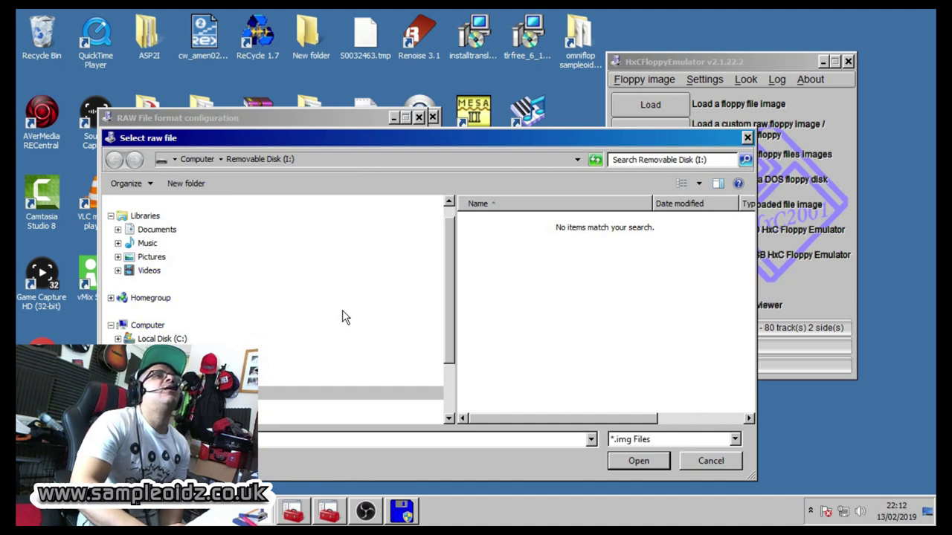
# Step: Load 'akai breaks snatch' from storage (H:) > AKAI SONG DISKS > akai snatch disk 950 as an 80-track, 2-sided raw image
pyautogui.click(149, 378)
pyautogui.doubleClick(521, 282)
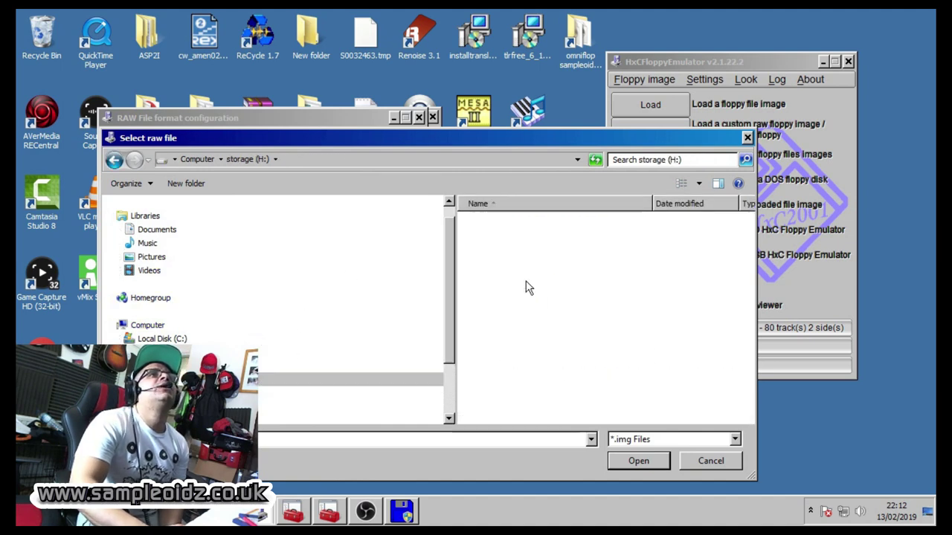
pyautogui.click(698, 205)
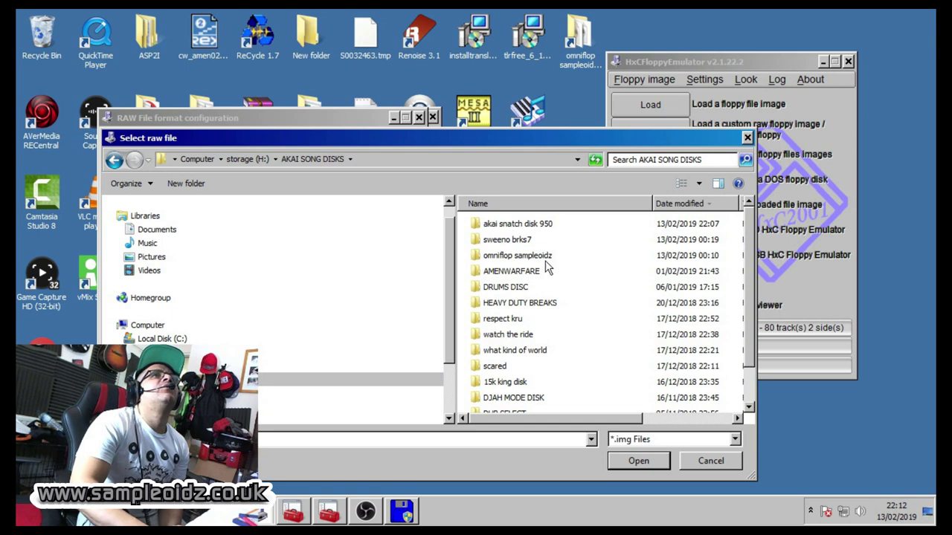
pyautogui.doubleClick(526, 223)
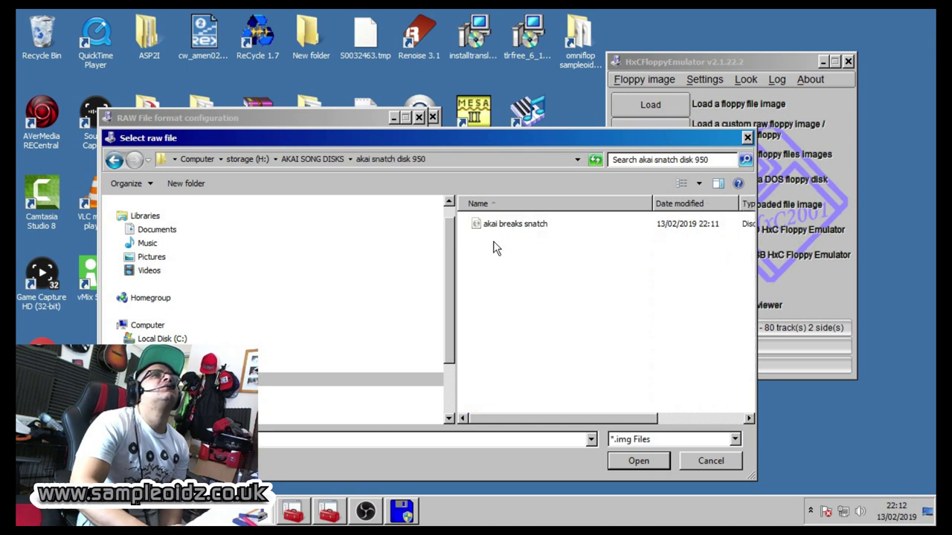
pyautogui.doubleClick(504, 226)
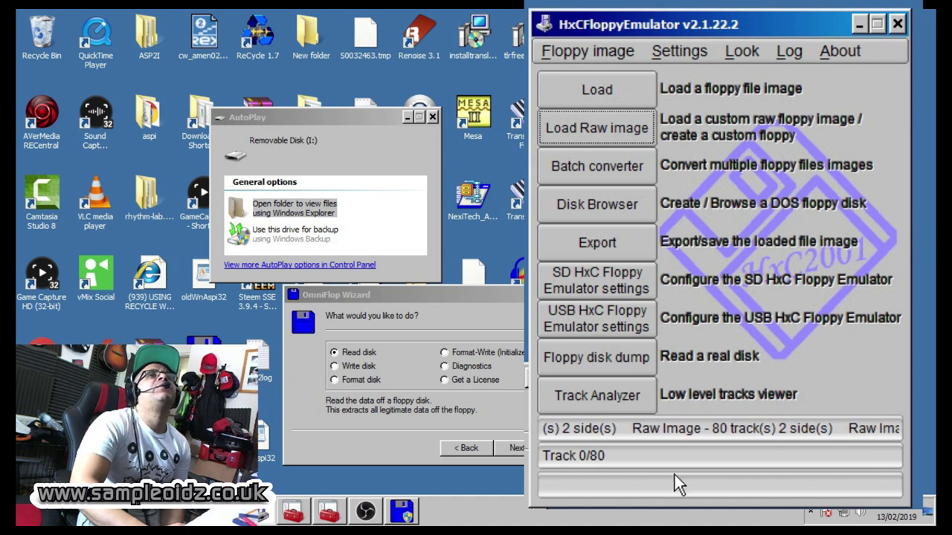
# Step: Start the export and browse to Removable Disk (I:), scrolling to the end of its DSKA HFE files
pyautogui.click(619, 245)
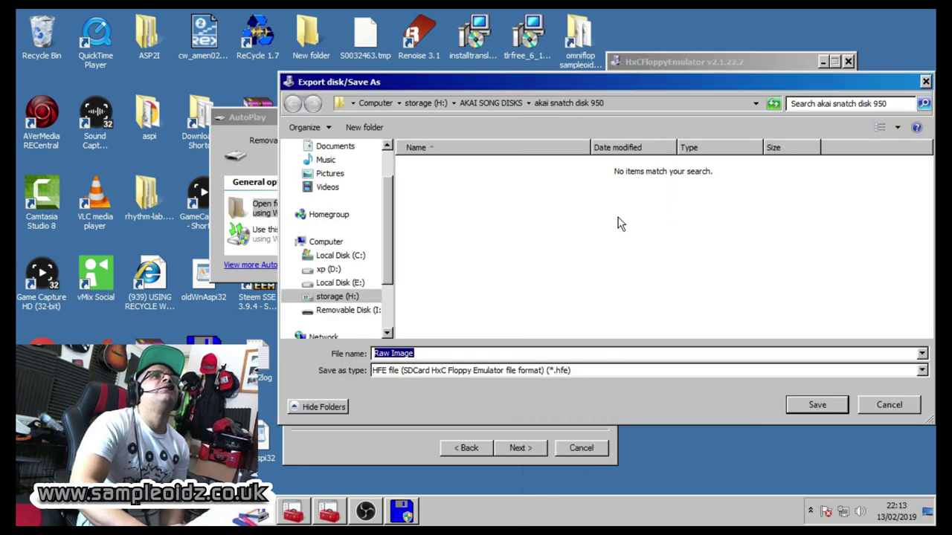
pyautogui.moveTo(405, 84); pyautogui.dragTo(336, 86)
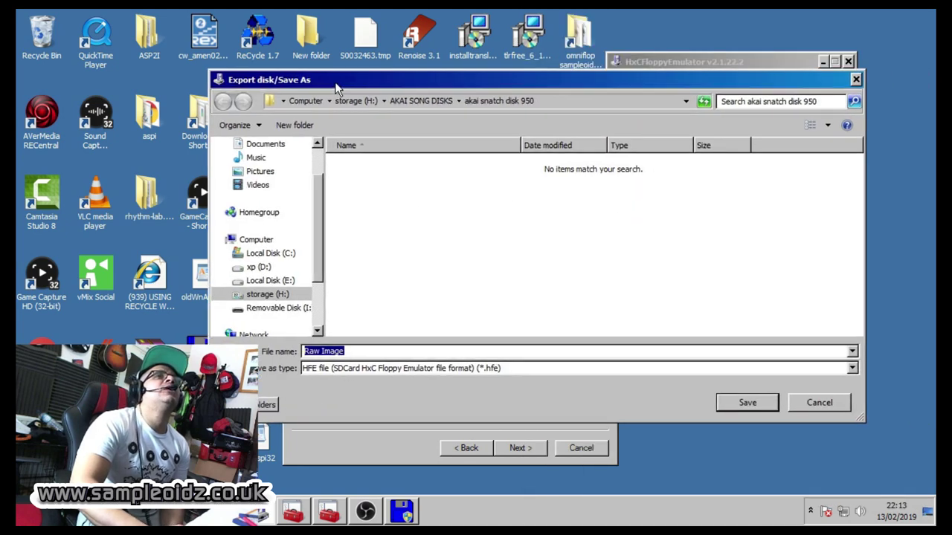
pyautogui.click(266, 294)
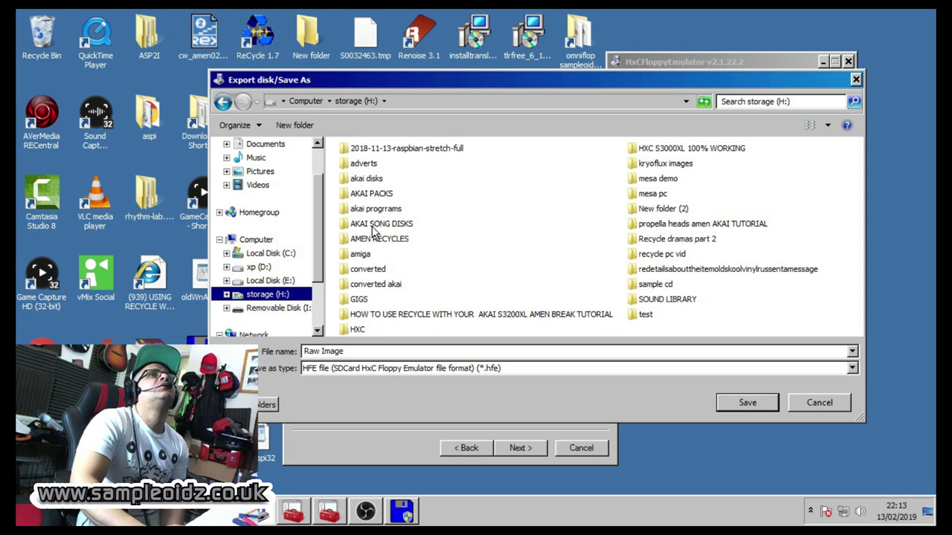
pyautogui.click(276, 308)
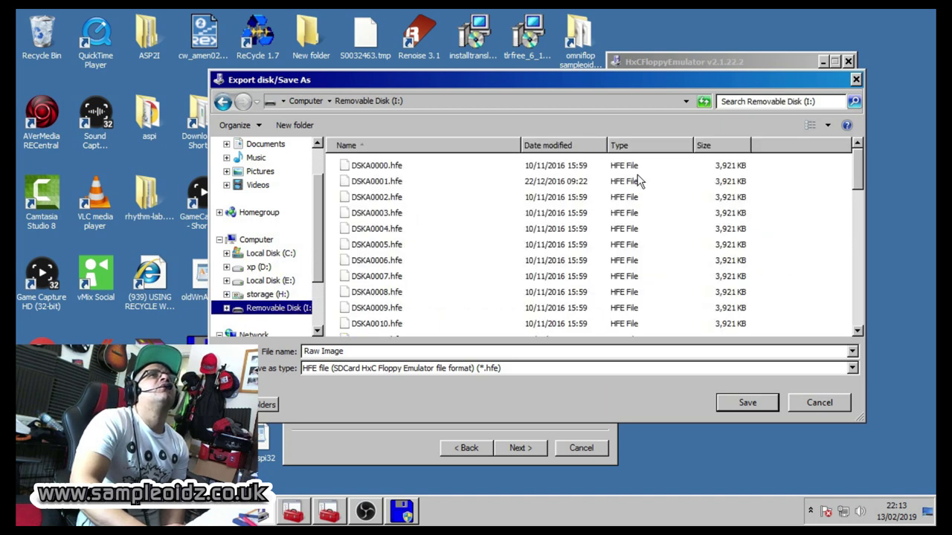
pyautogui.moveTo(861, 173); pyautogui.dragTo(861, 313)
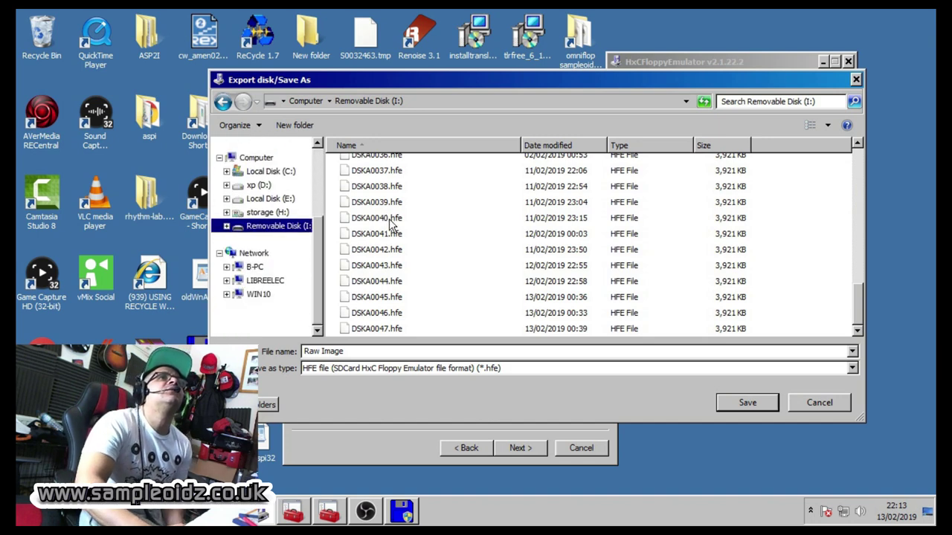
pyautogui.moveTo(859, 297)
pyautogui.mouseDown()
pyautogui.moveTo(870, 155)
pyautogui.moveTo(870, 296)
pyautogui.moveTo(868, 163)
pyautogui.moveTo(847, 299)
pyautogui.mouseUp()
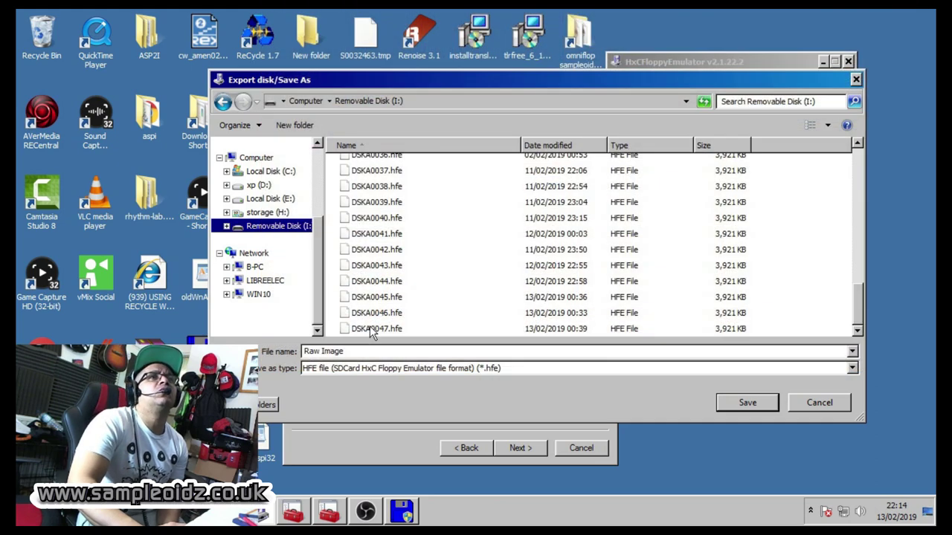
# Step: Save the export to Removable Disk (I:) as DSKA0048.hfe, based on the DSKA0047.hfe name
pyautogui.click(371, 331)
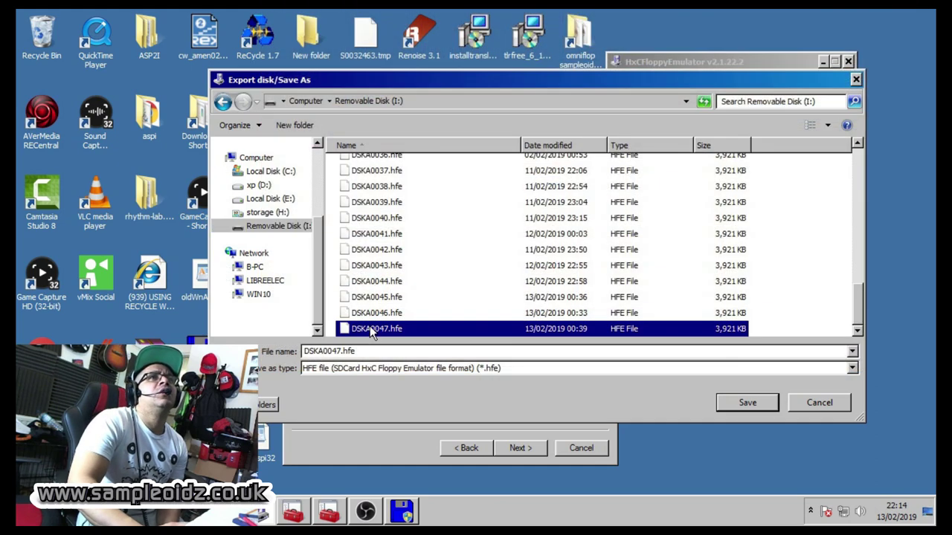
pyautogui.doubleClick(343, 352)
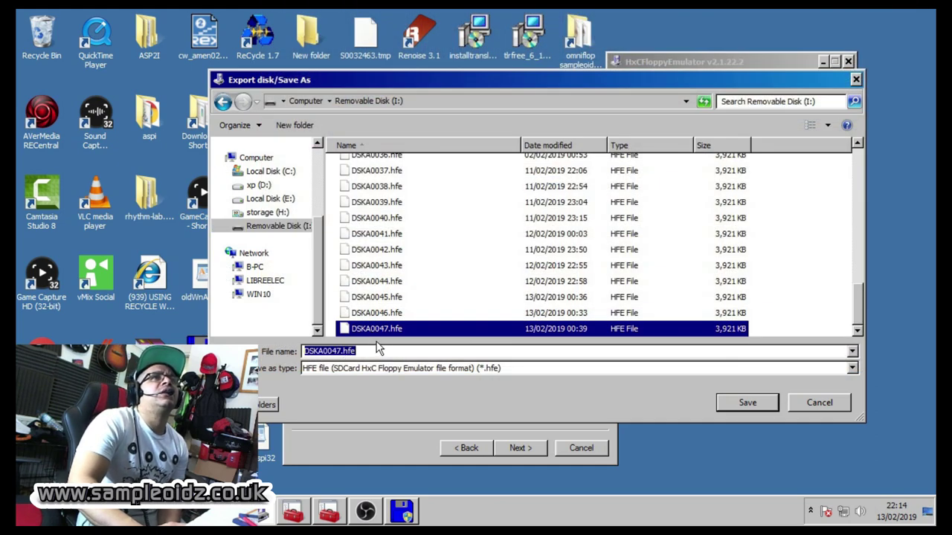
pyautogui.click(339, 352)
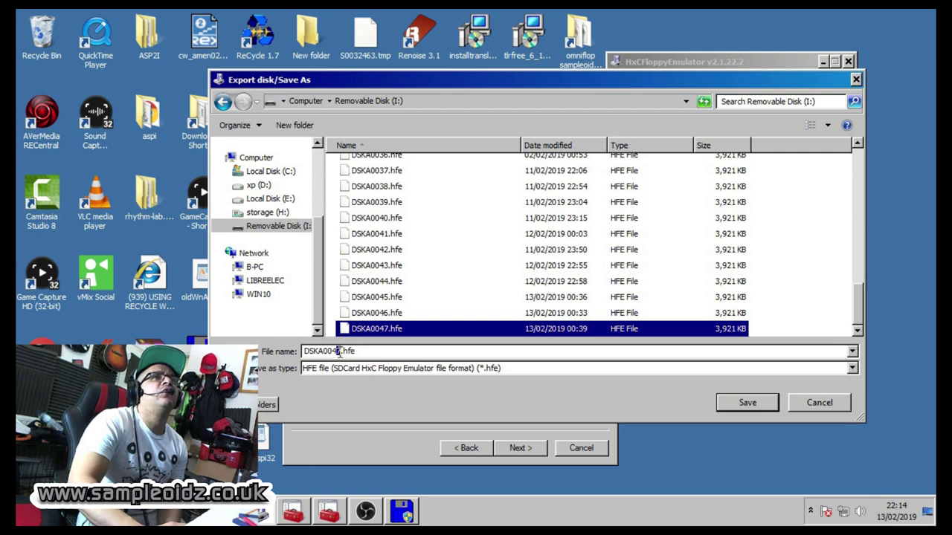
pyautogui.hotkey('shift', 'Right')
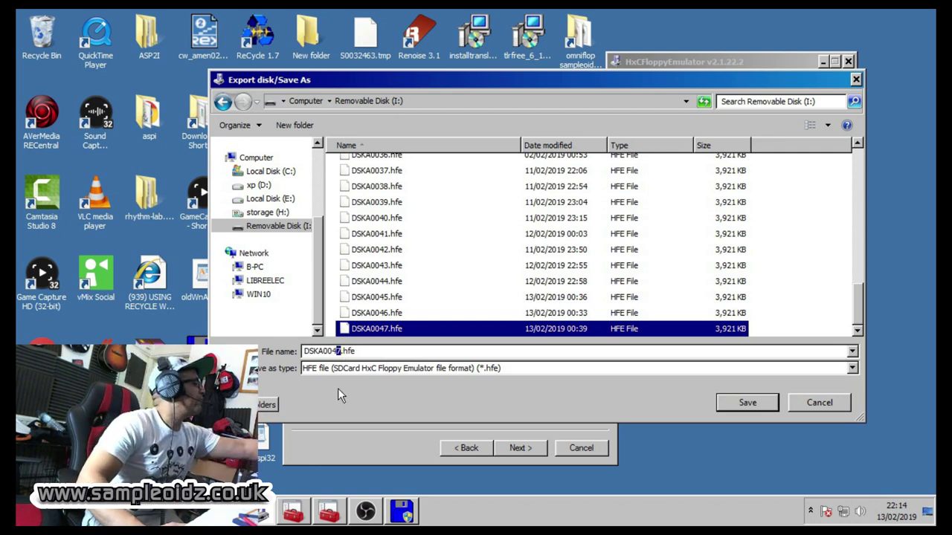
pyautogui.write('8')
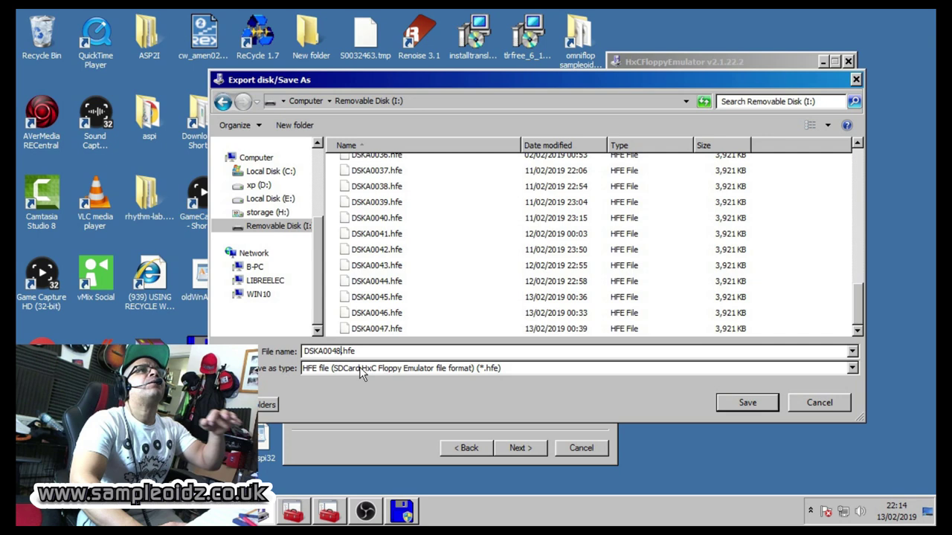
pyautogui.click(746, 402)
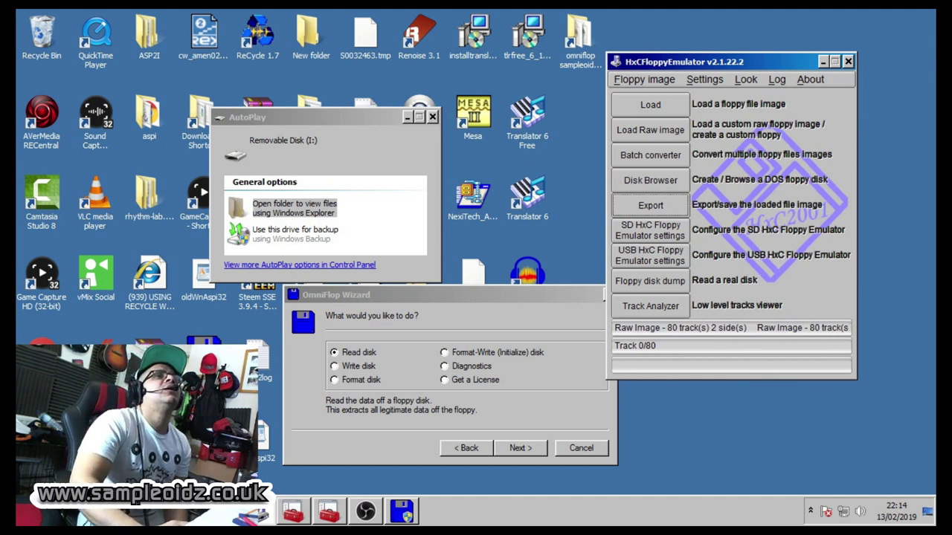
# Step: Eject Removable Disk (I:) from the Computer drive list reached through Start
pyautogui.press('super')
pyautogui.click(227, 274)
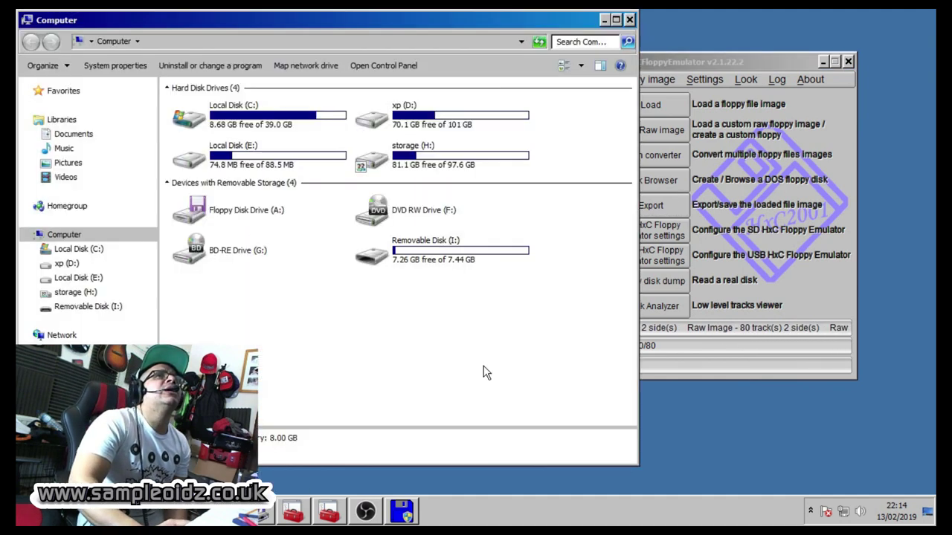
pyautogui.rightClick(441, 251)
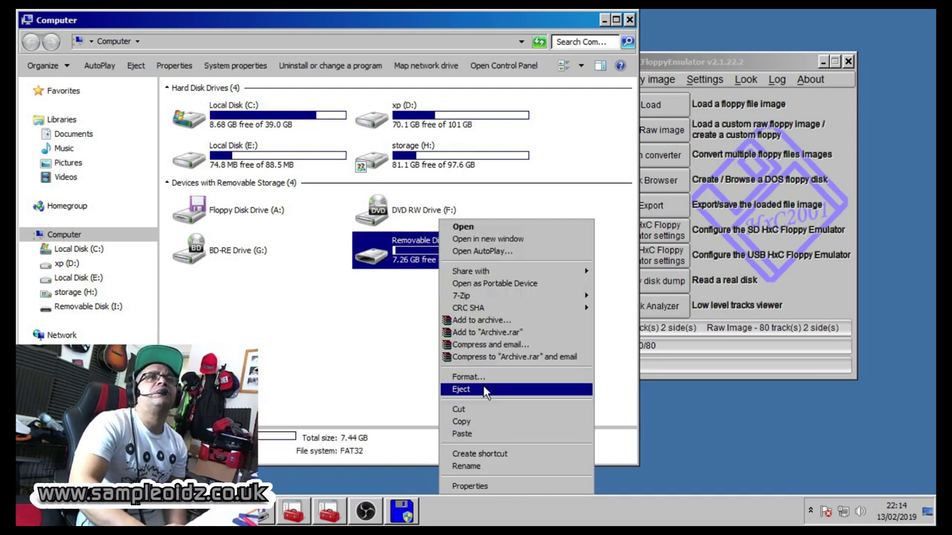
pyautogui.click(461, 389)
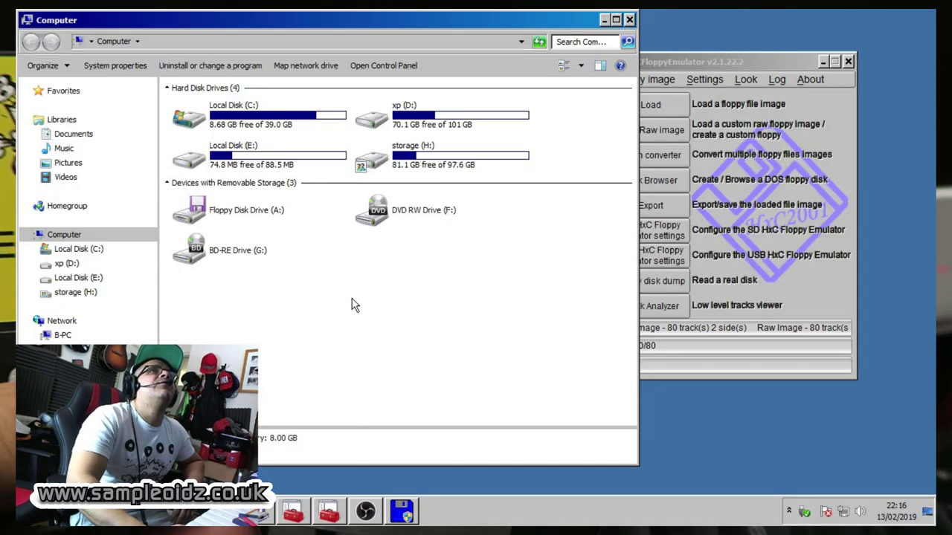
# Step: Open the storage (H:) drive and its AKAI SONG DISKS folder
pyautogui.click(397, 149)
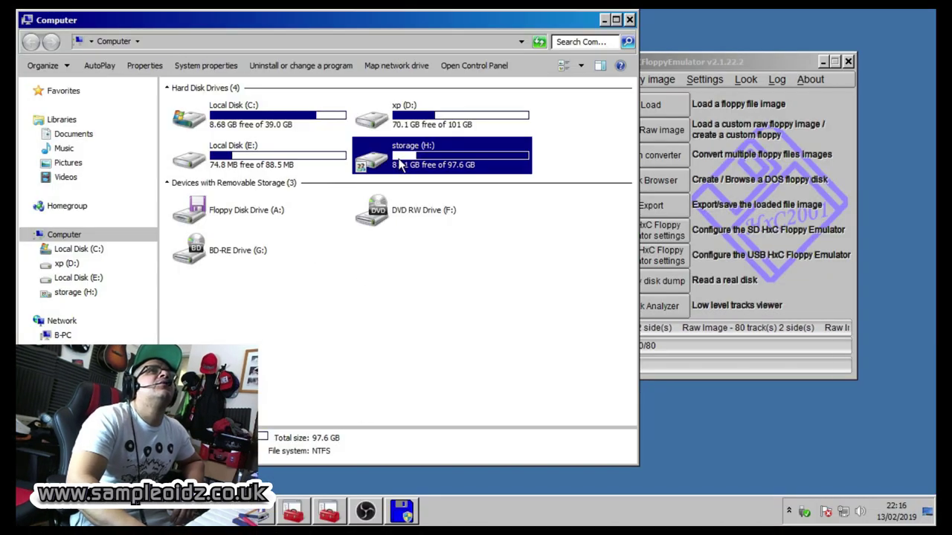
pyautogui.click(290, 291)
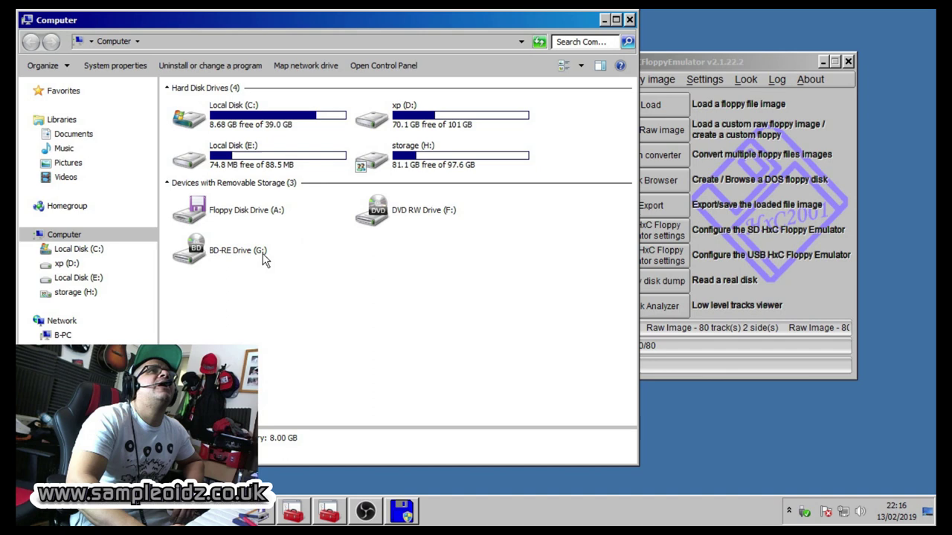
pyautogui.doubleClick(382, 152)
pyautogui.moveTo(62, 21); pyautogui.dragTo(99, 21)
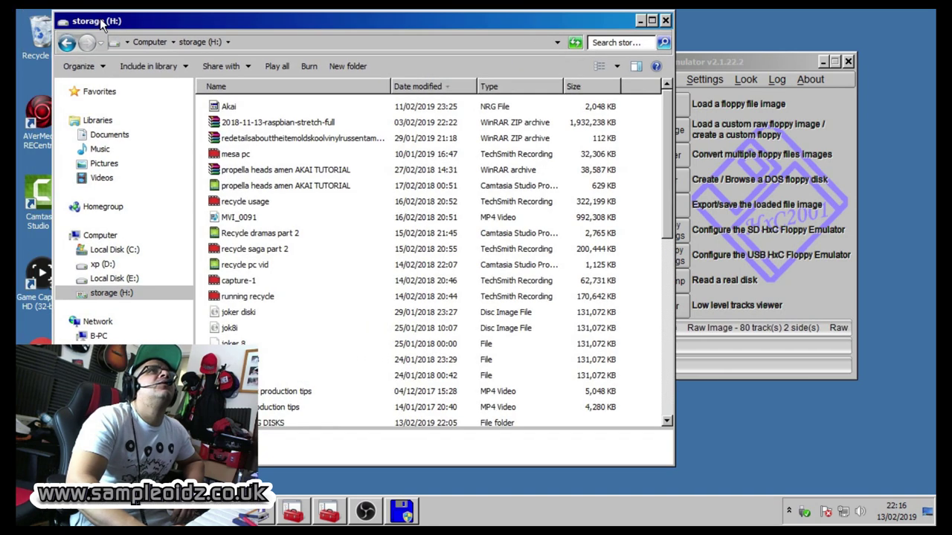
pyautogui.click(65, 43)
pyautogui.doubleClick(435, 160)
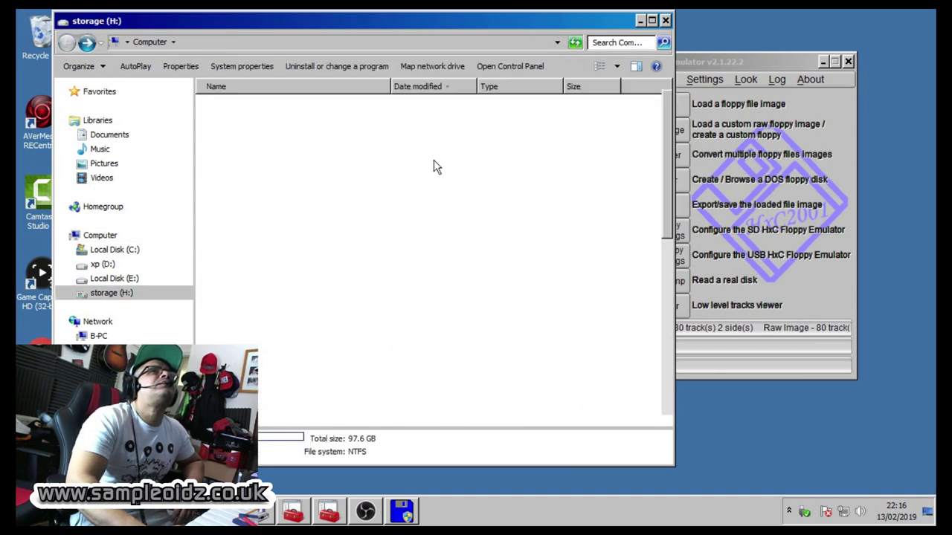
pyautogui.scroll(-4, 353, 220)
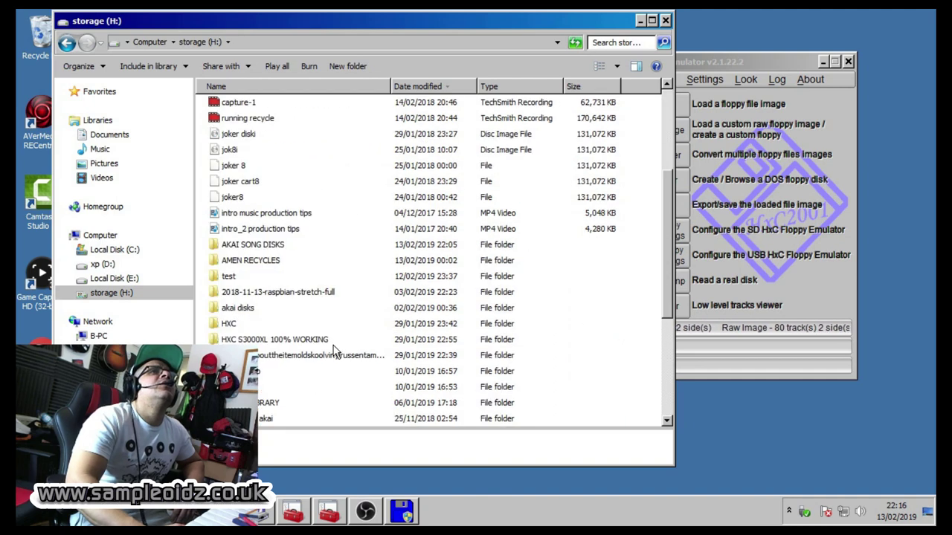
pyautogui.doubleClick(274, 246)
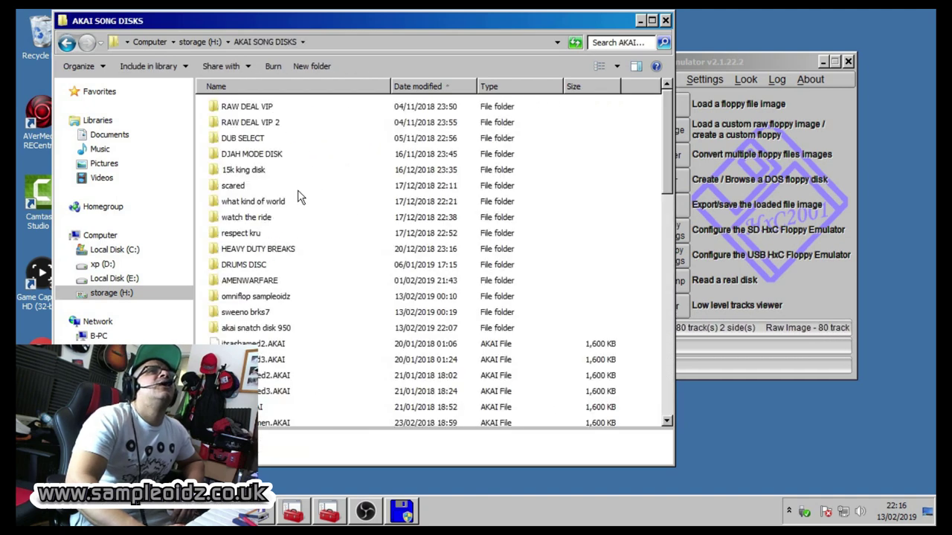
# Step: Open the sweeno brks7 folder and look inside its hxc image and omniflop subfolders
pyautogui.doubleClick(275, 328)
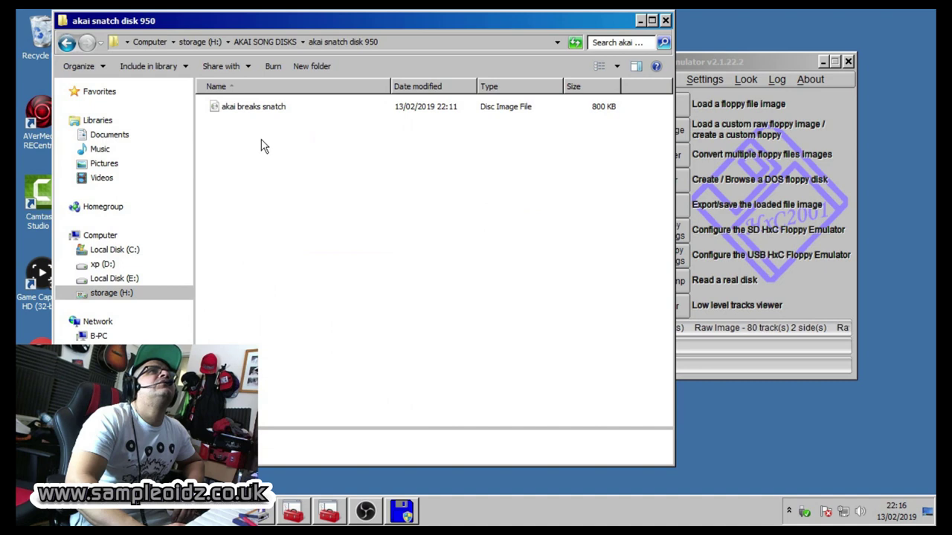
pyautogui.click(66, 42)
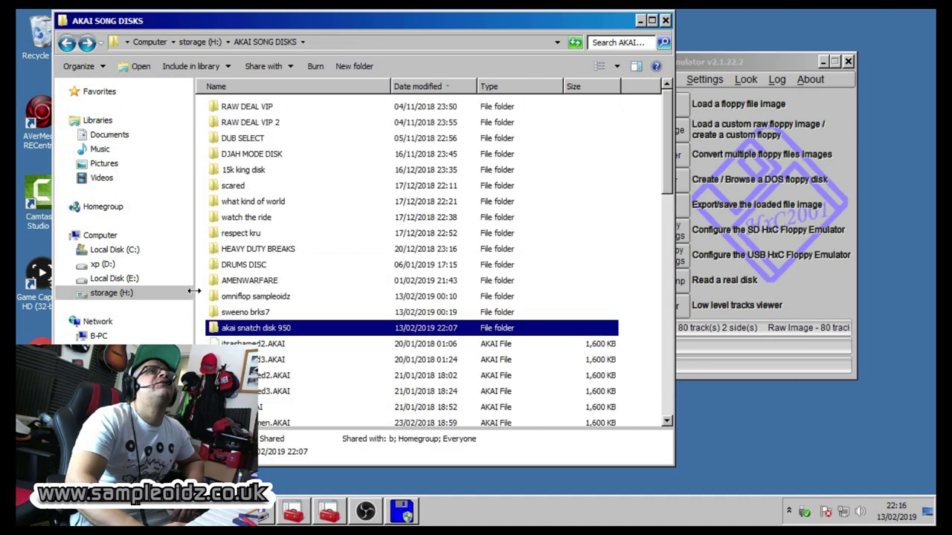
pyautogui.doubleClick(236, 314)
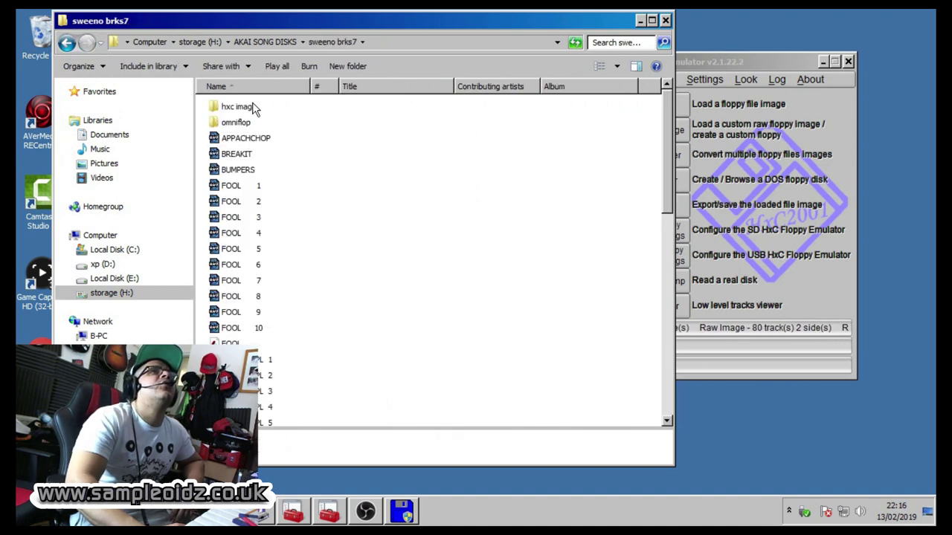
pyautogui.doubleClick(250, 106)
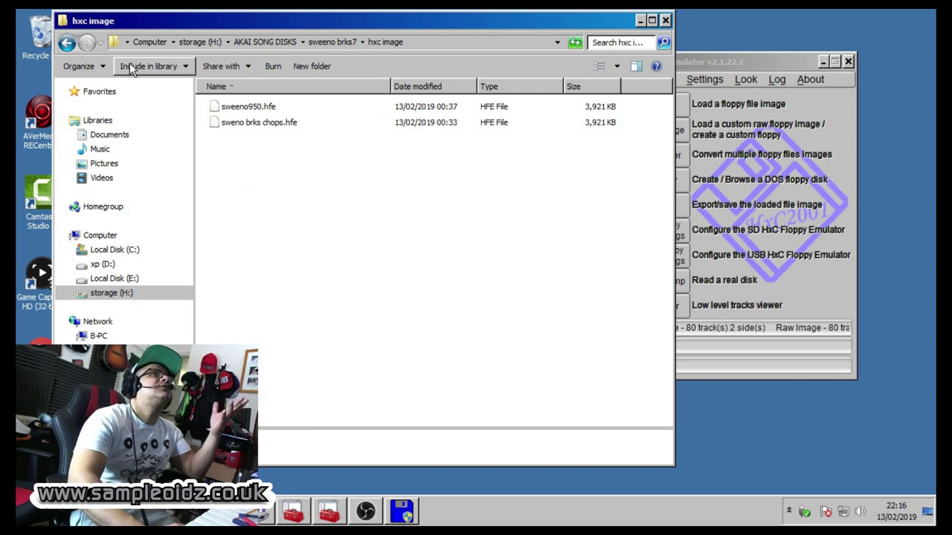
pyautogui.click(67, 44)
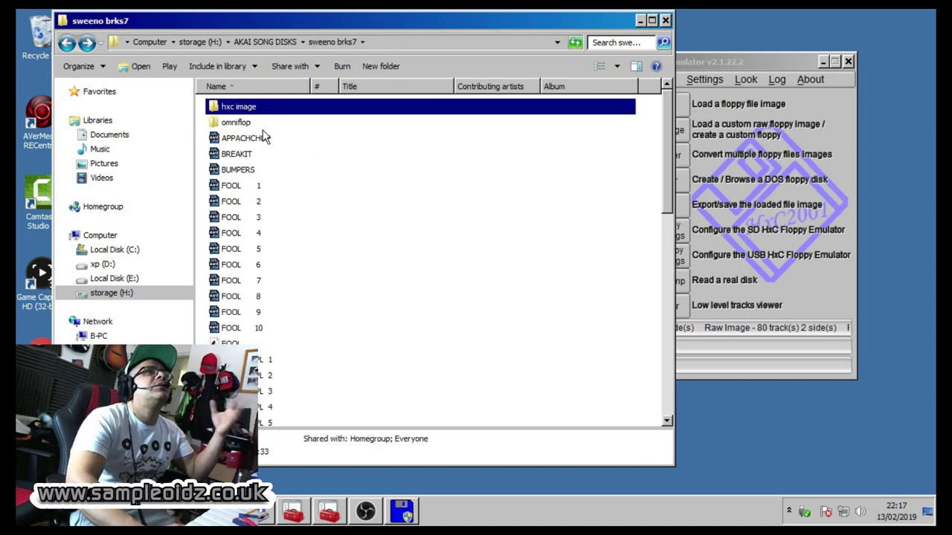
pyautogui.doubleClick(250, 125)
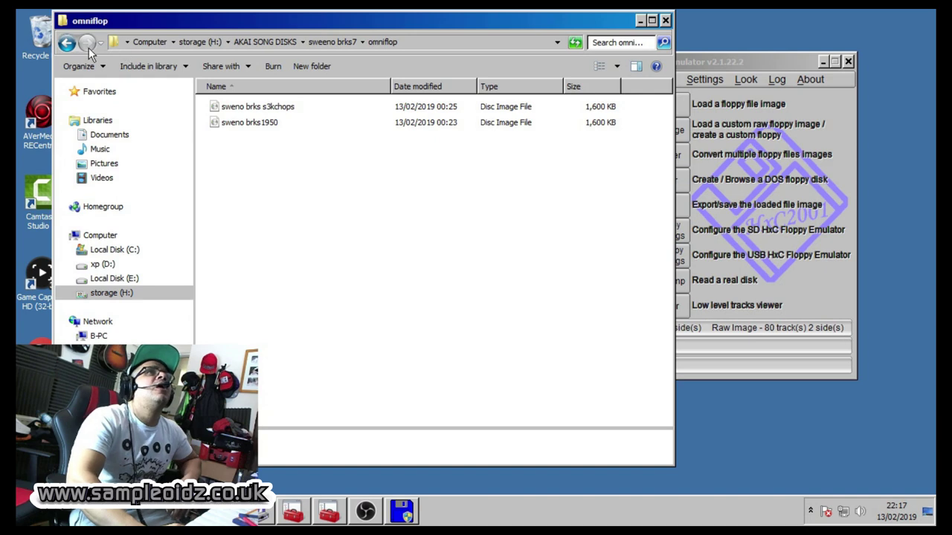
pyautogui.click(67, 44)
# Step: Scroll through the sweeno brks7 files and select FOOL and NEW SAMPL 2
pyautogui.scroll(-10, 308, 316)
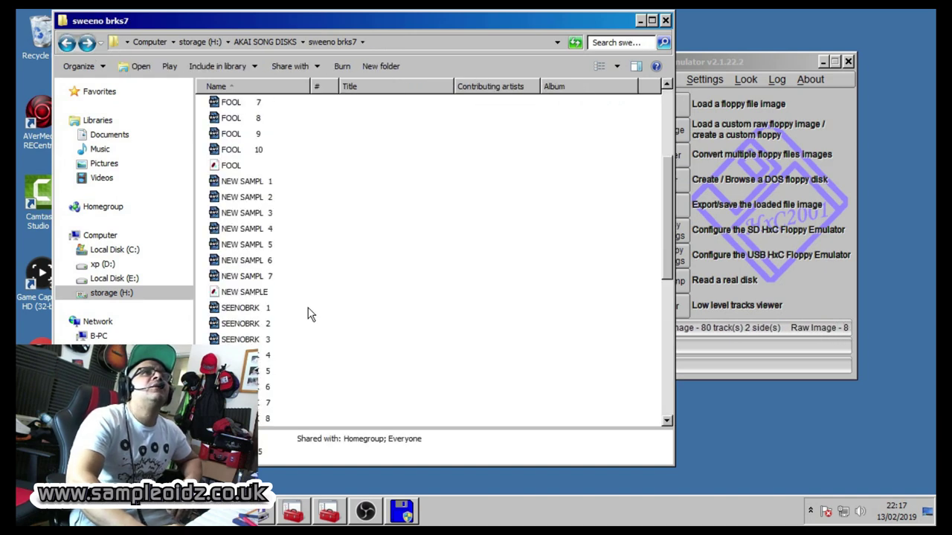
pyautogui.scroll(-2, 311, 314)
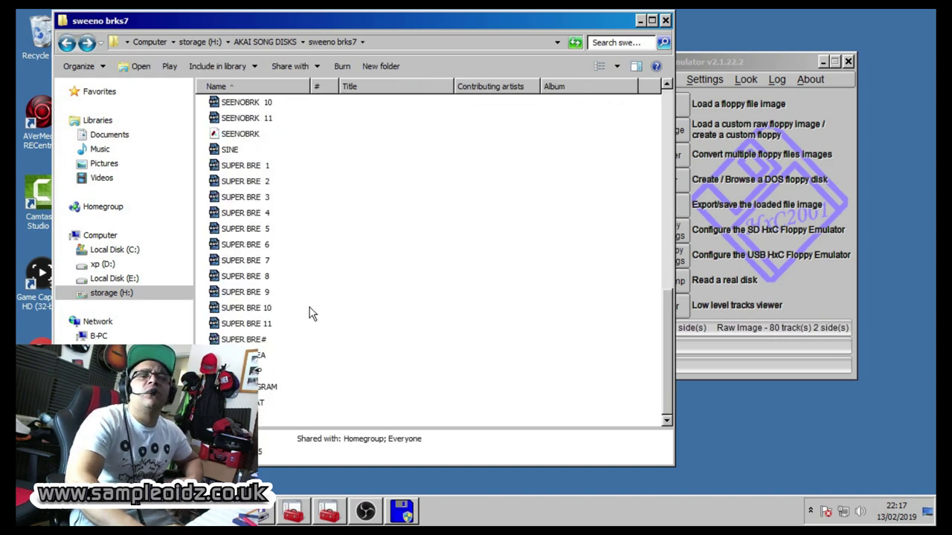
pyautogui.scroll(12, 311, 315)
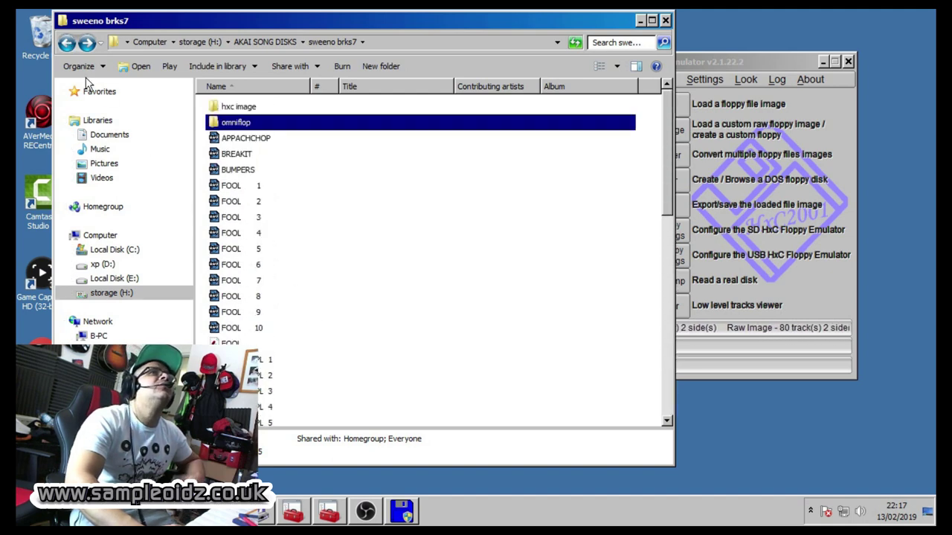
pyautogui.scroll(-2, 226, 245)
pyautogui.click(238, 264)
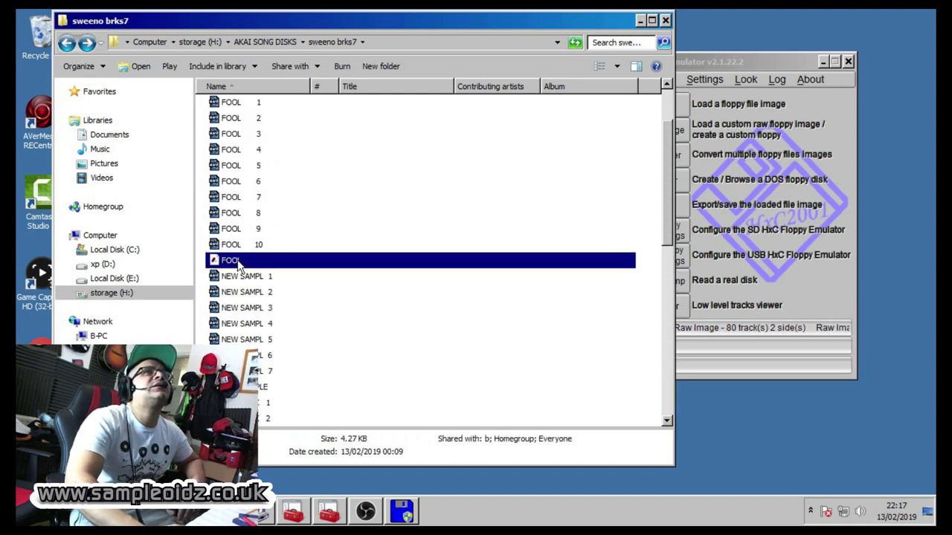
pyautogui.click(322, 297)
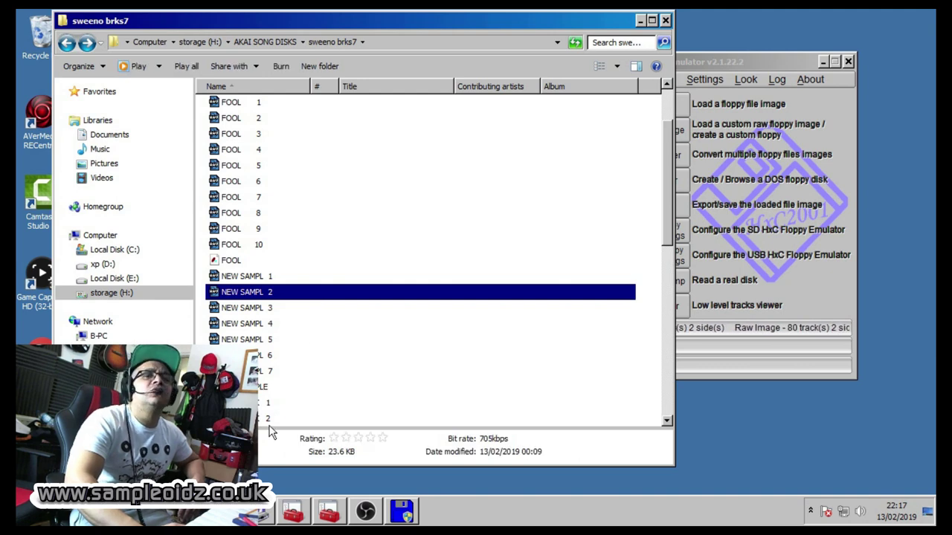